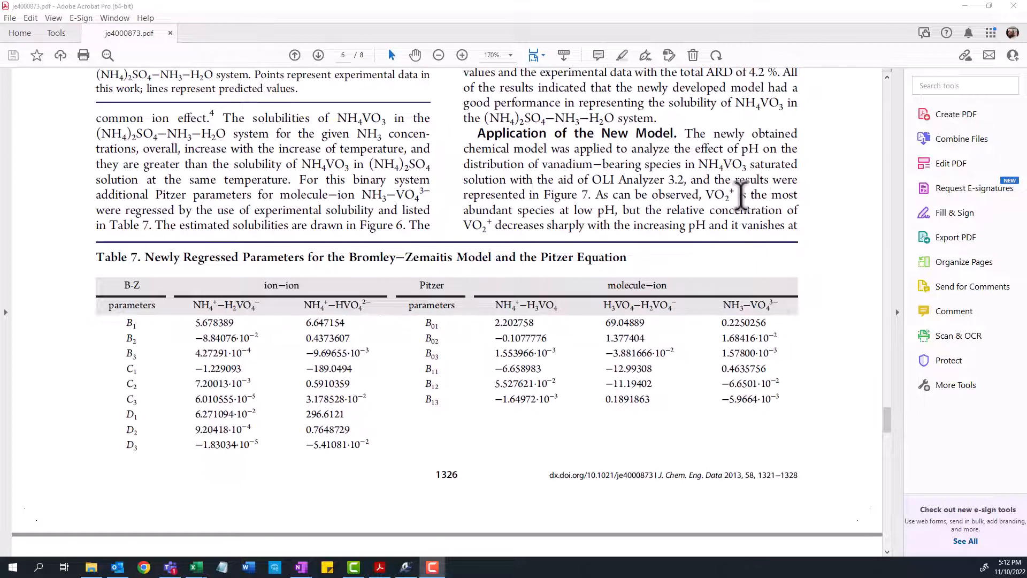
Switch to OLI Databook and start creating a new databank
click(406, 566)
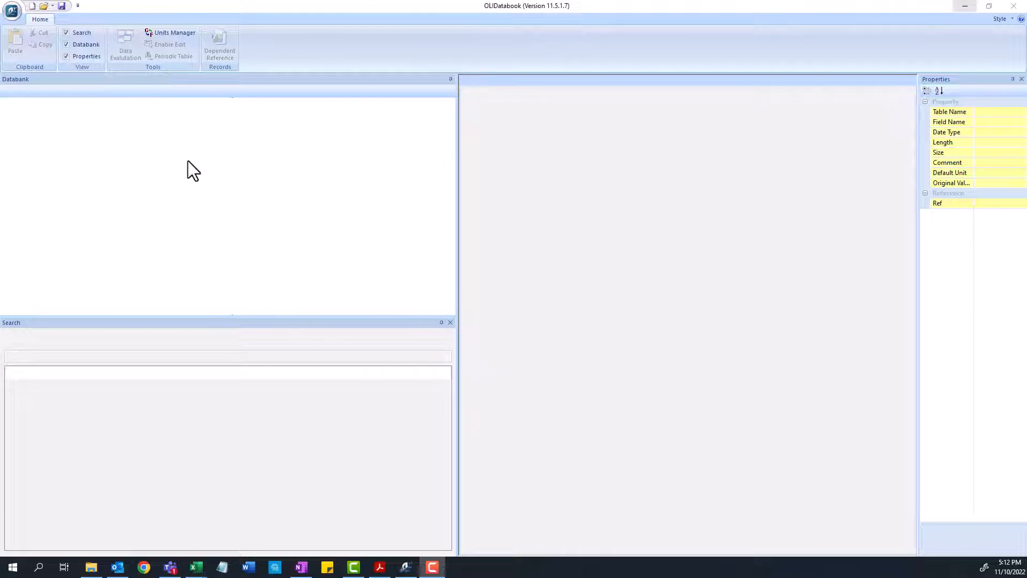
click(11, 14)
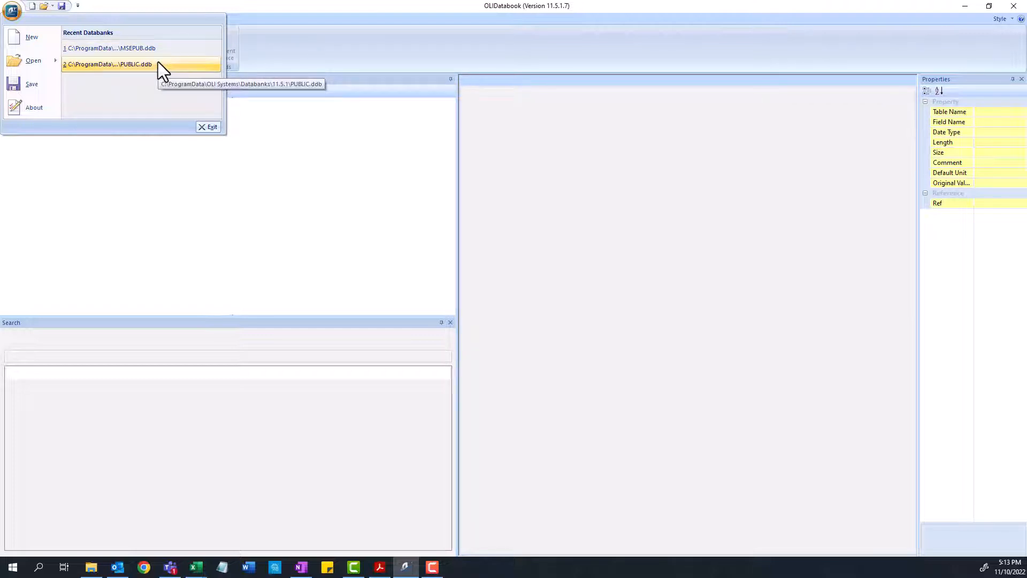
click(17, 38)
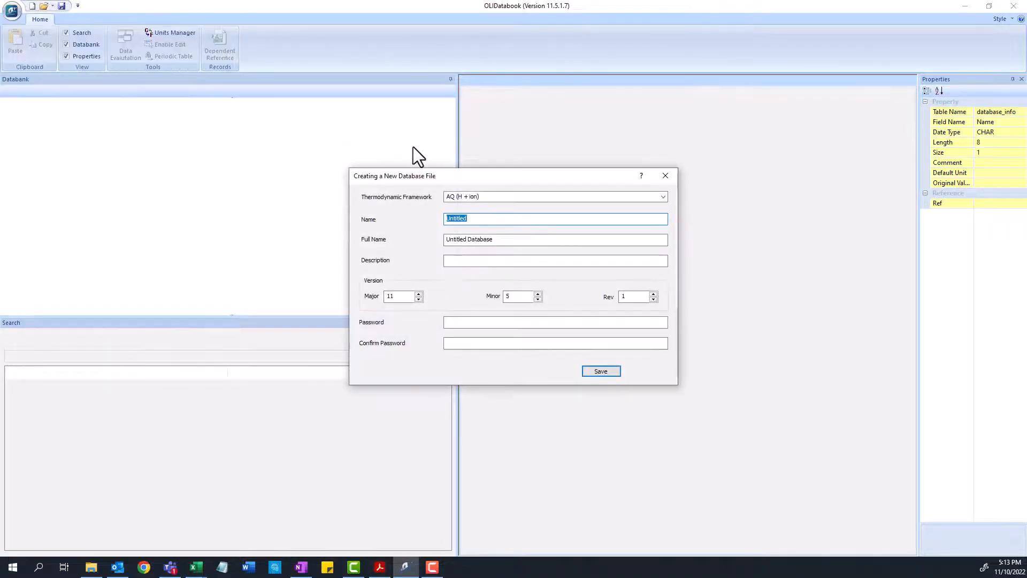
Choose the AQ (H + ion) thermodynamic framework for the new database file
drag(491, 178, 445, 170)
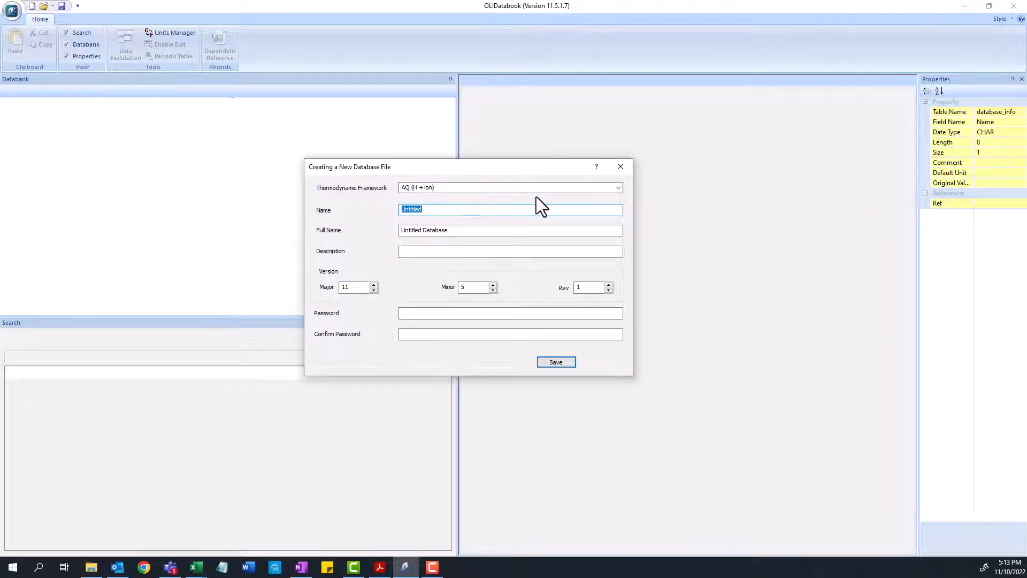
click(618, 188)
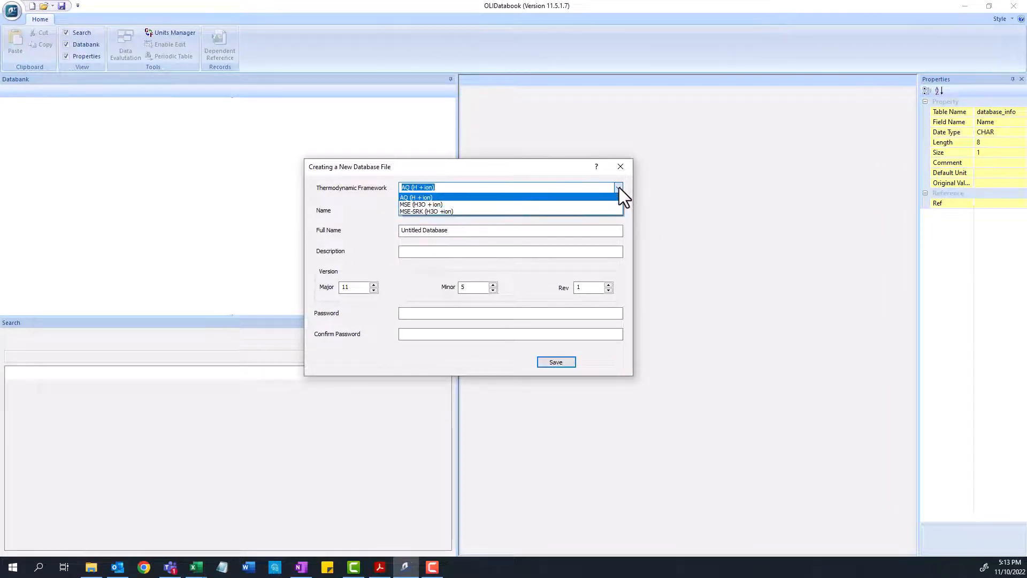
click(584, 197)
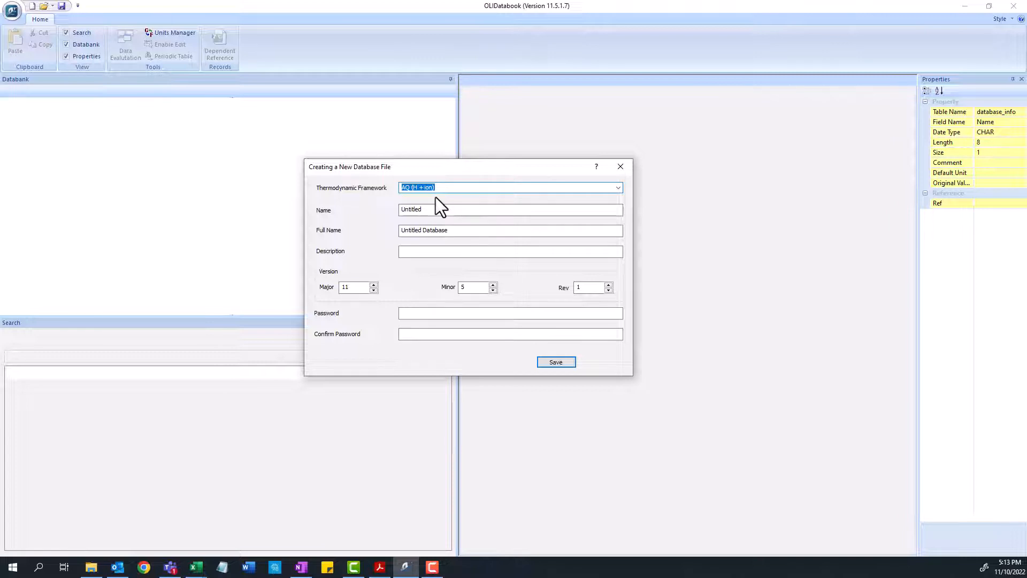
Name the database NH4VO3 with the full name Ammonium Vanadate Database
double_click(459, 209)
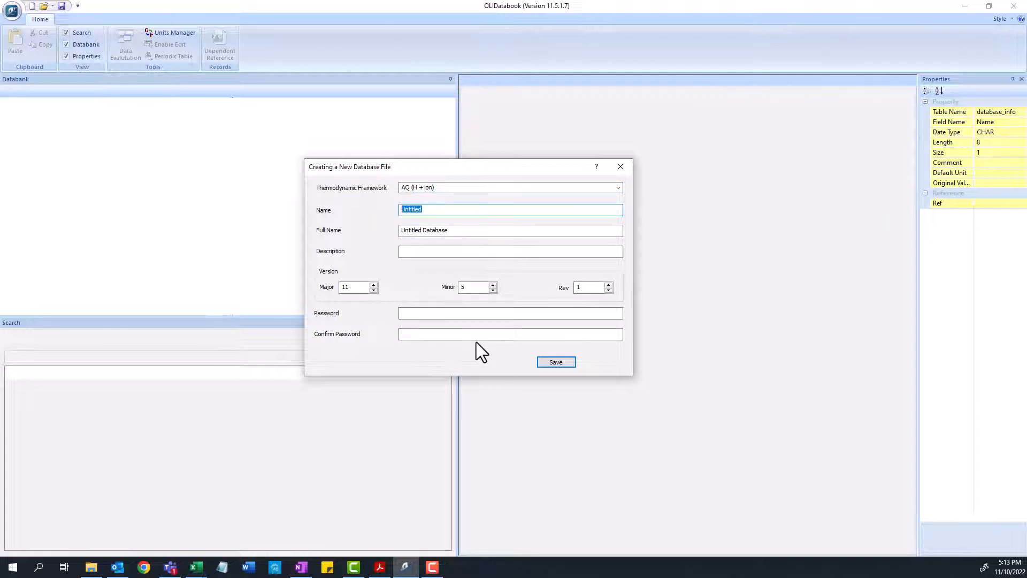
text(NH4VO3)
key(Tab)
text(Ammon)
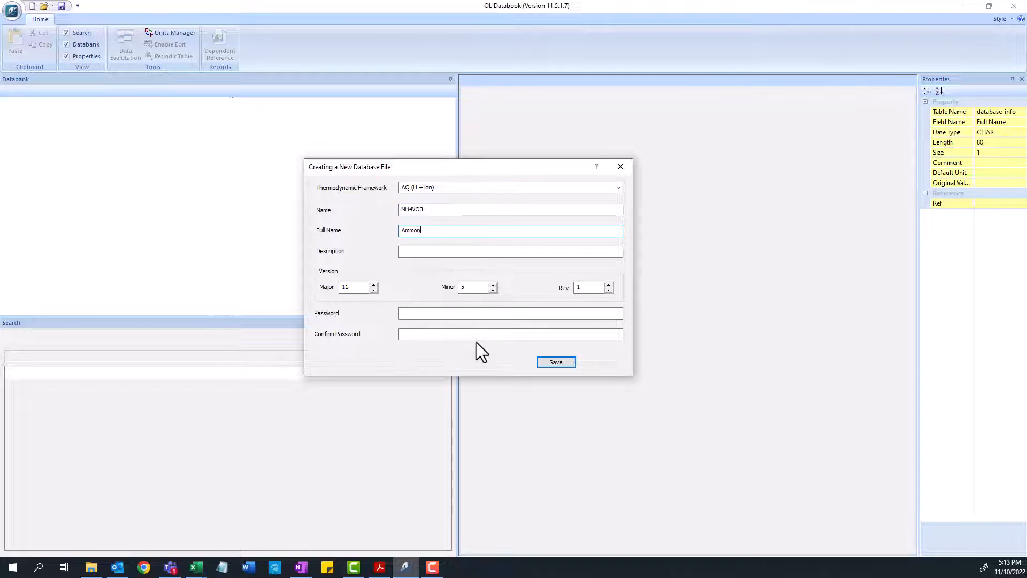
text(ium Vanadate Database)
key(Tab)
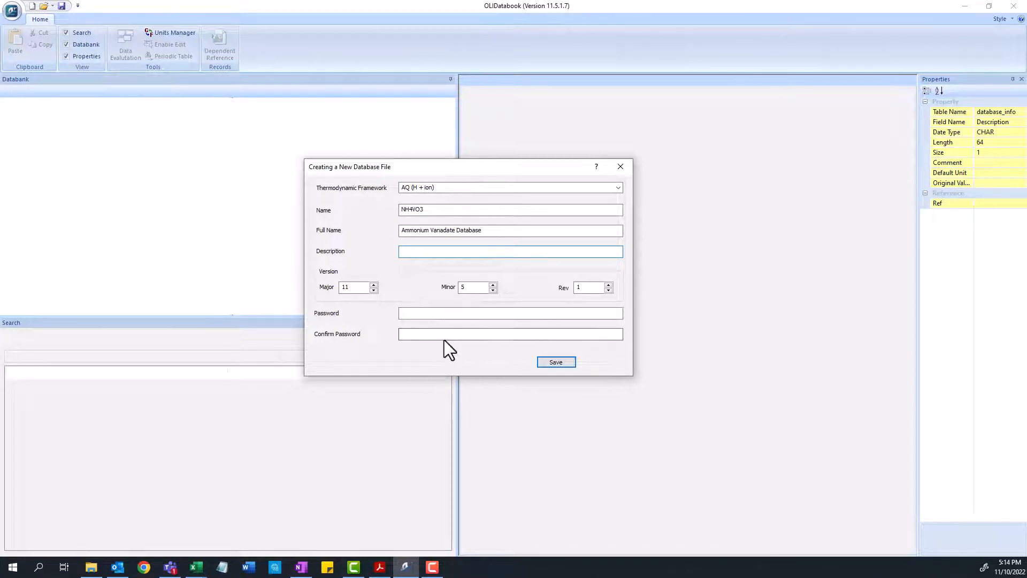
Save the new database as NH4VO3.ddb in the Documents\My OLI Cases\Databanks folder
click(556, 363)
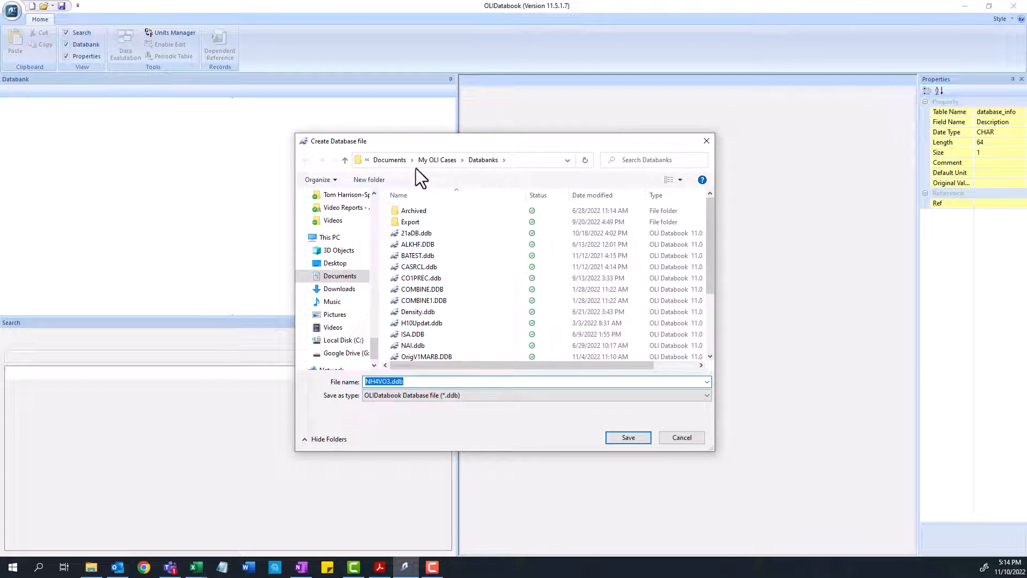
click(384, 165)
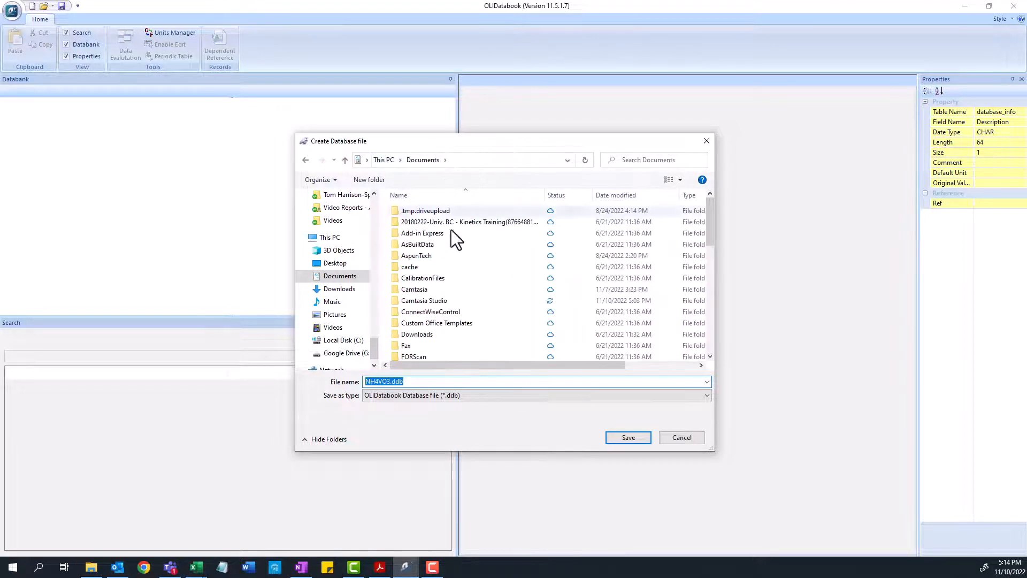
scroll(429, 355, down, 3)
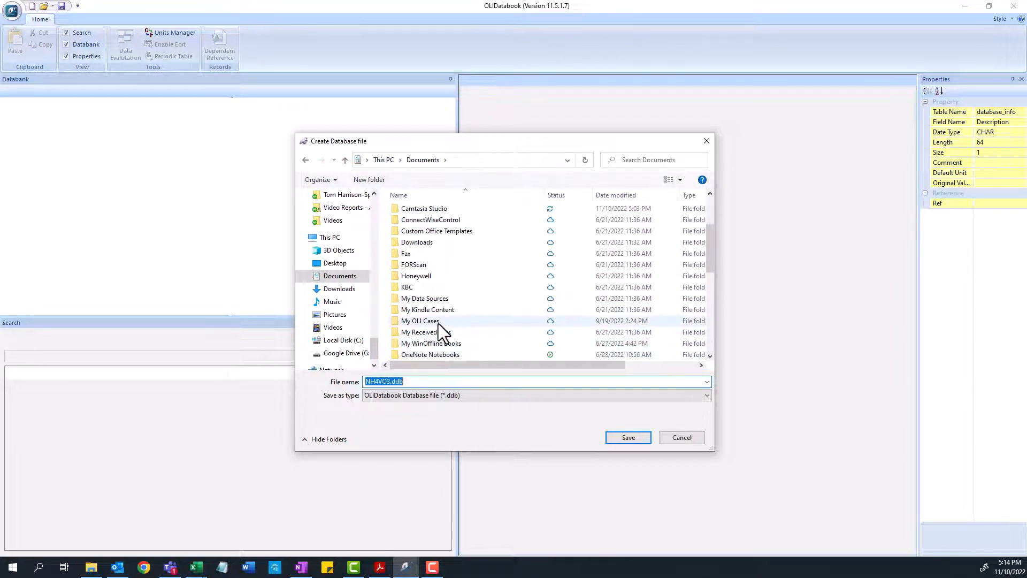
click(438, 323)
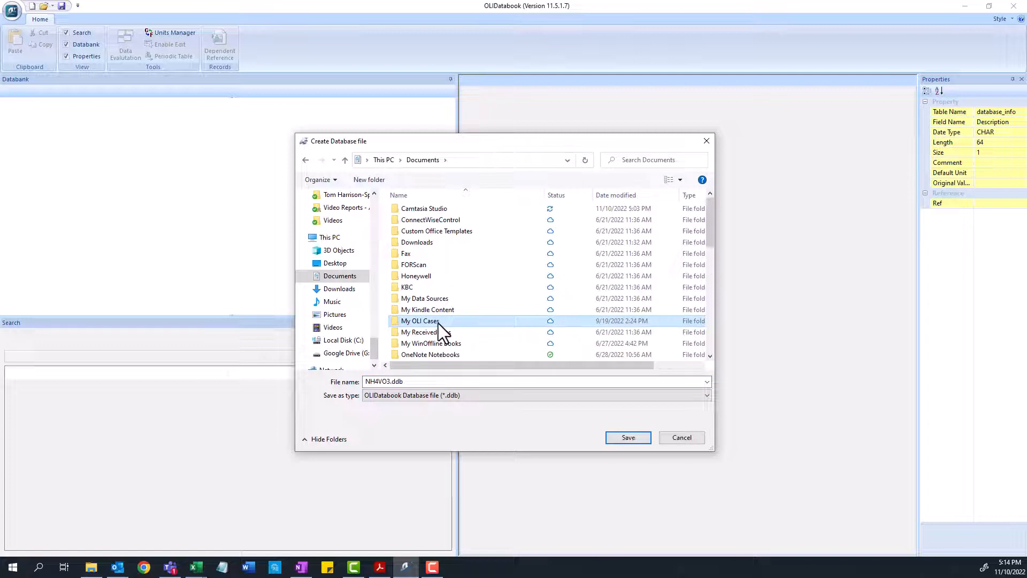
double_click(438, 323)
click(425, 164)
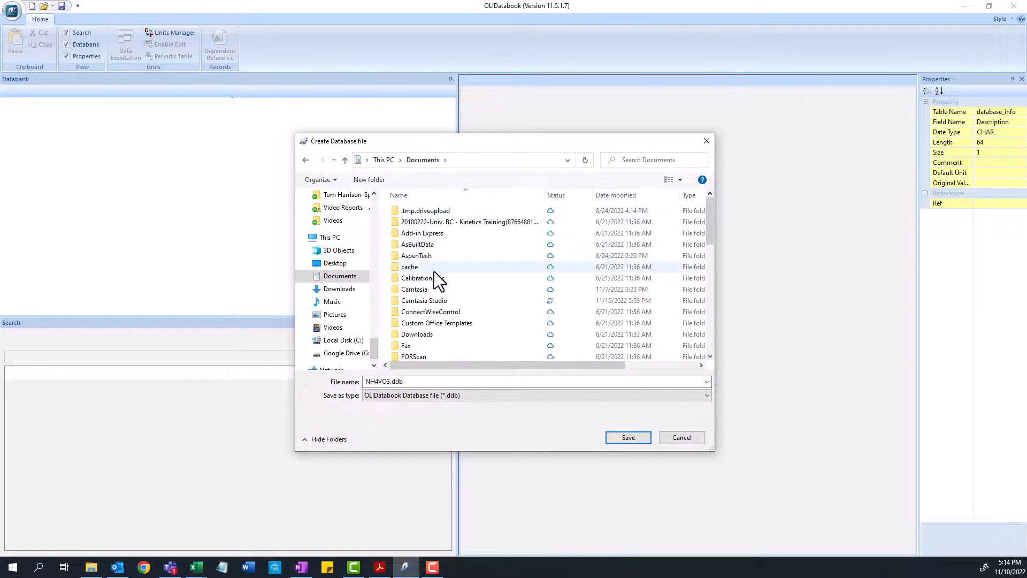
scroll(431, 294, down, 3)
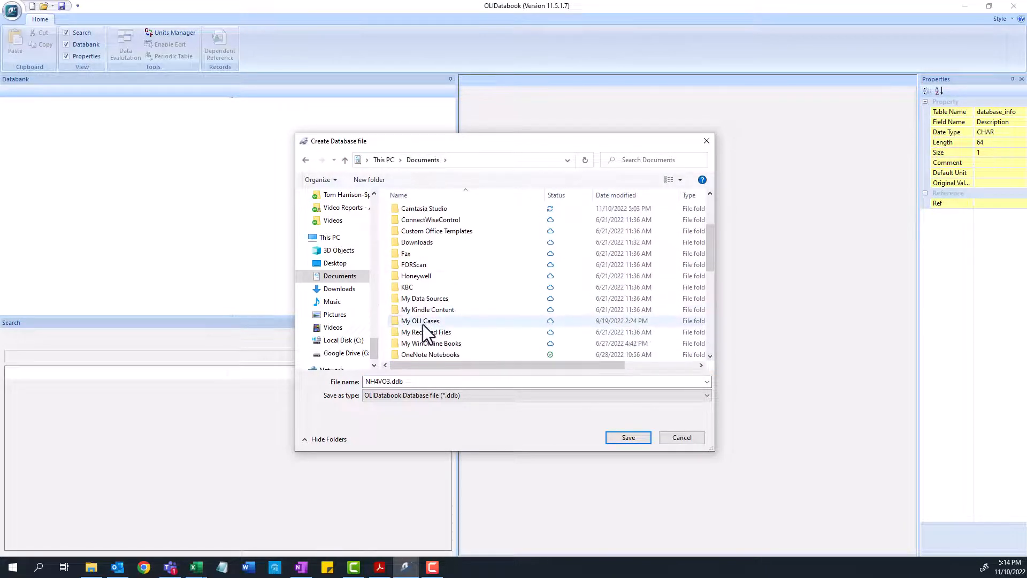
double_click(428, 320)
click(415, 233)
double_click(414, 233)
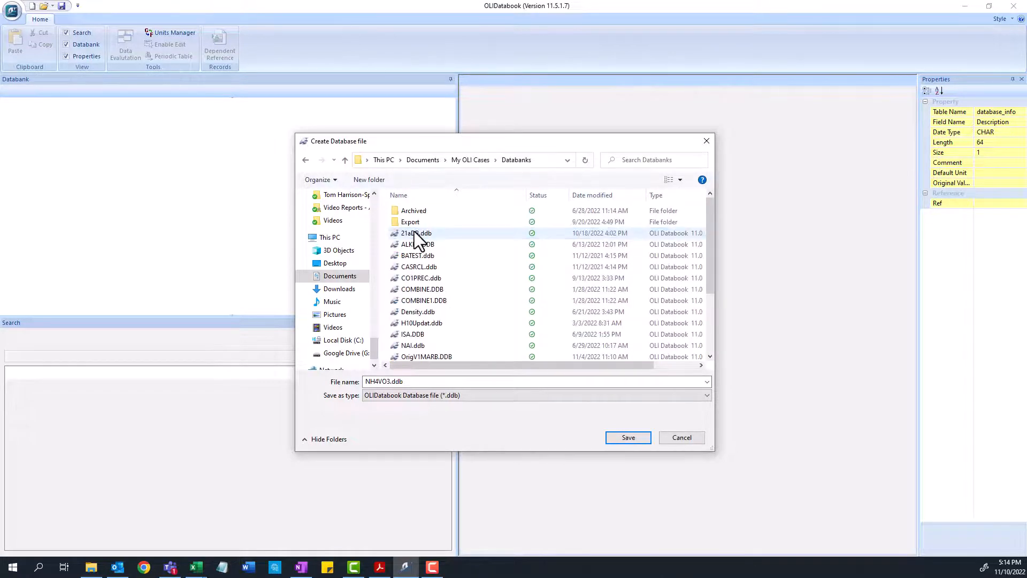
click(553, 159)
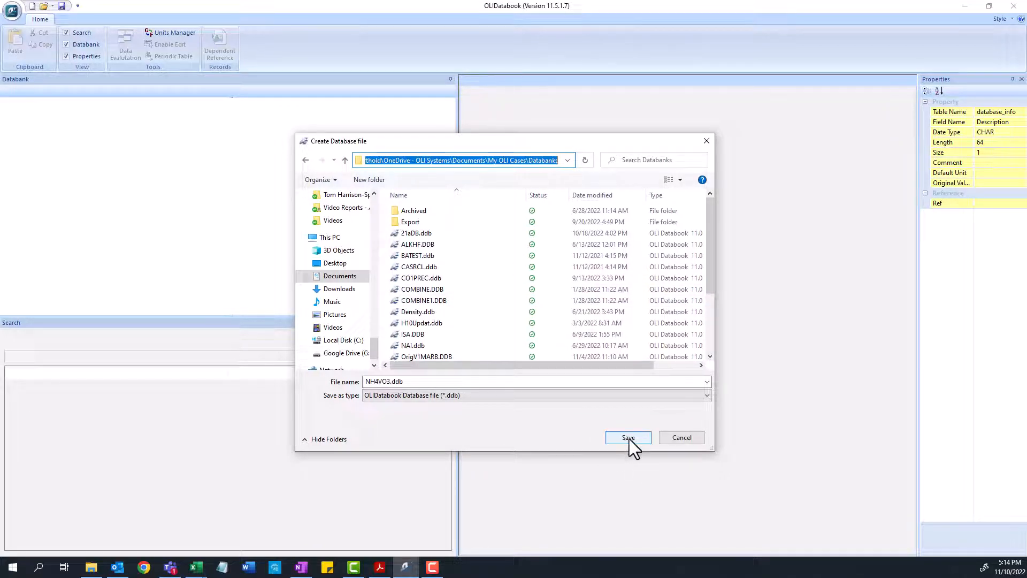
scroll(467, 287, down, 3)
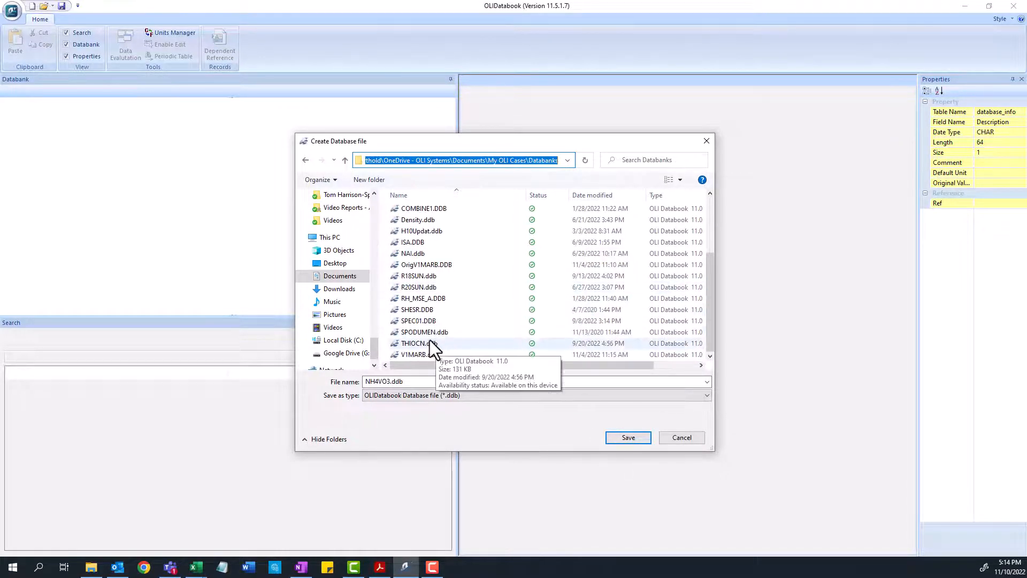
scroll(430, 339, up, 3)
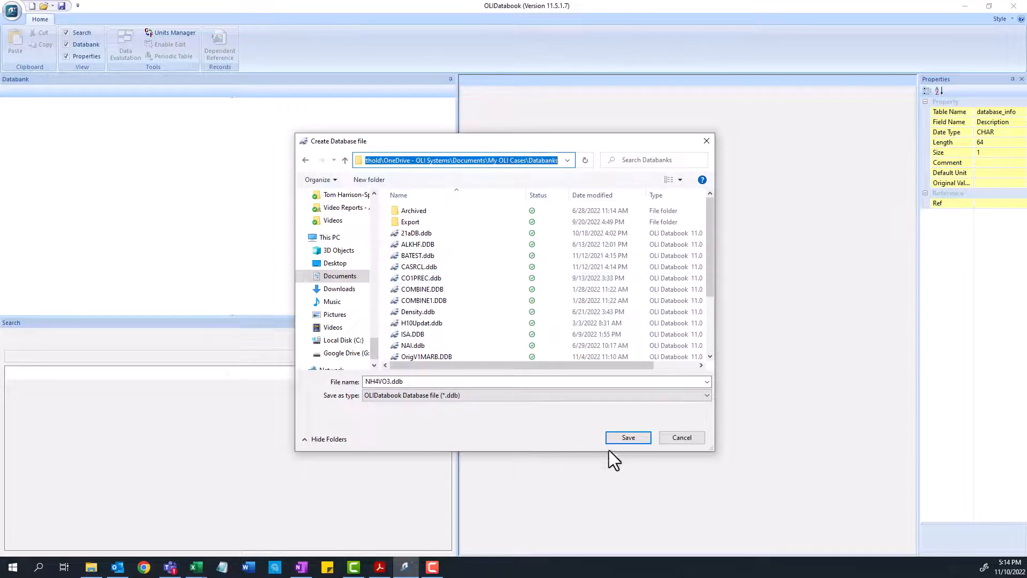
click(623, 437)
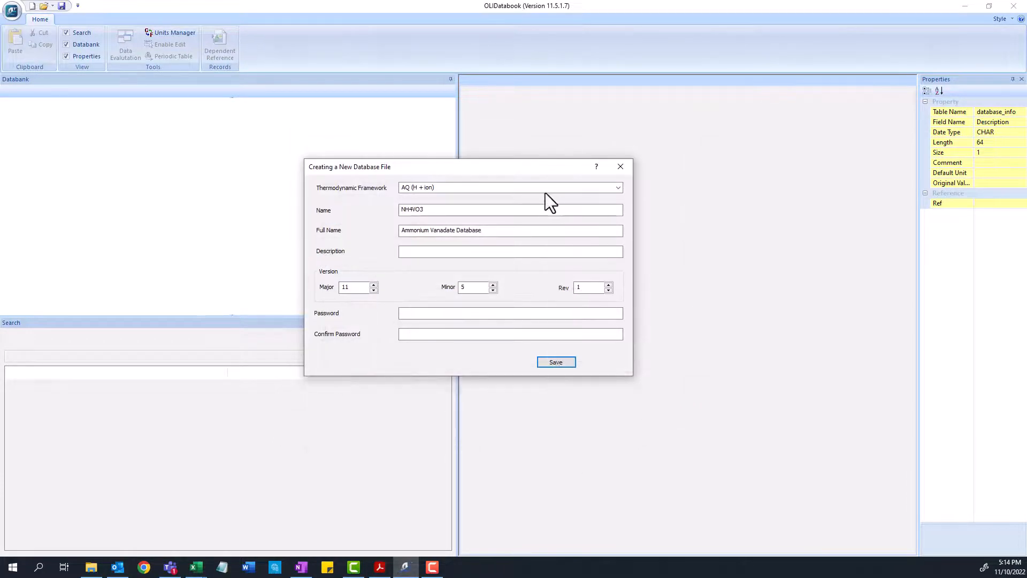
click(556, 362)
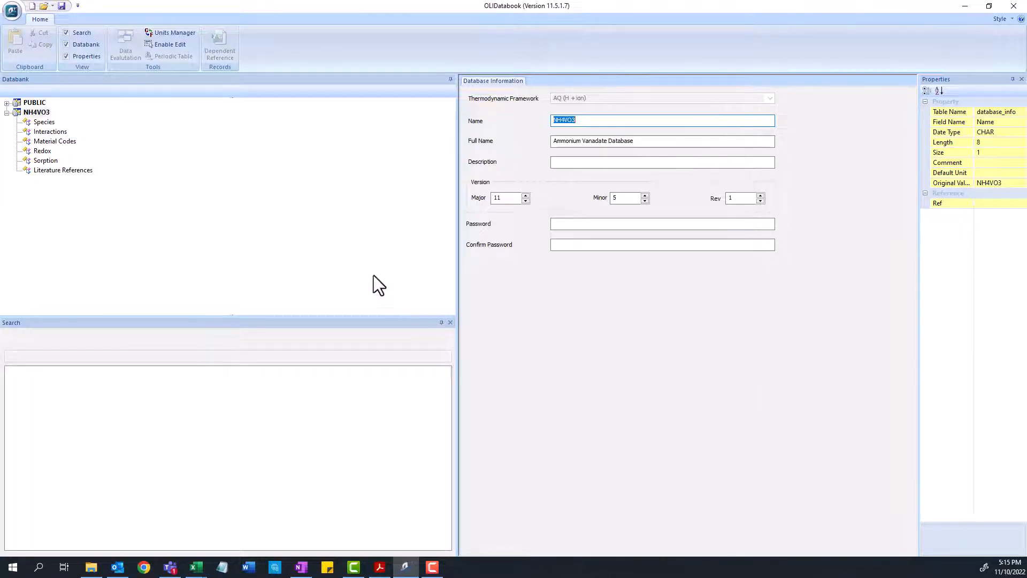
Add a new interaction in the NH4VO3 databank between species NH4ION and H2VO4ION
click(50, 131)
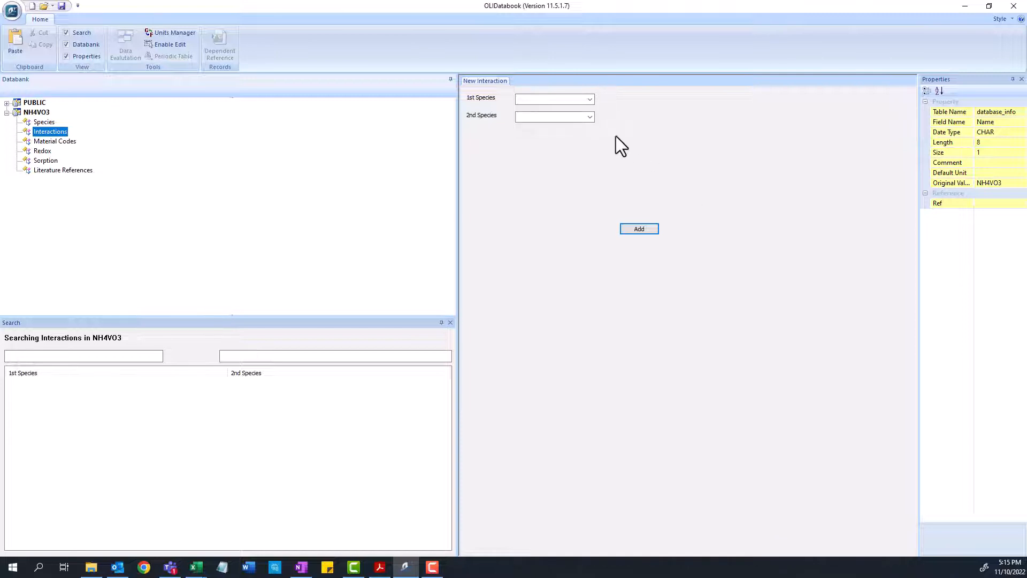
click(589, 100)
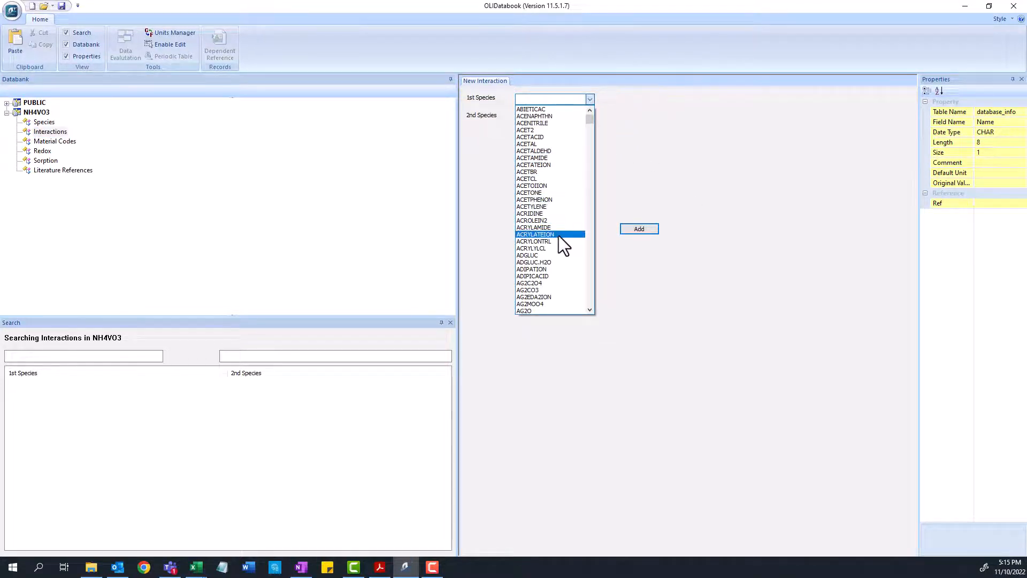
click(650, 184)
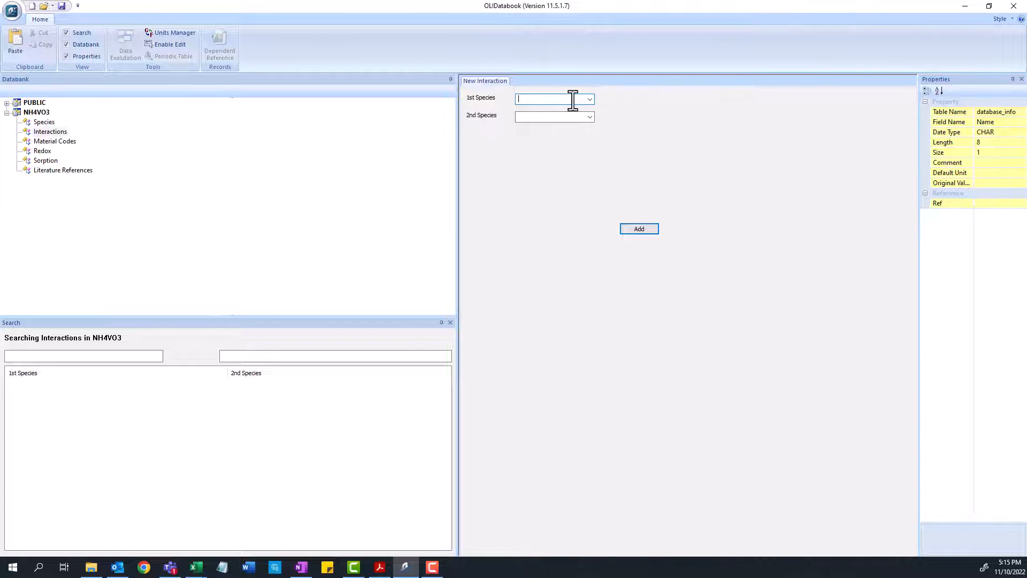
text(H4)
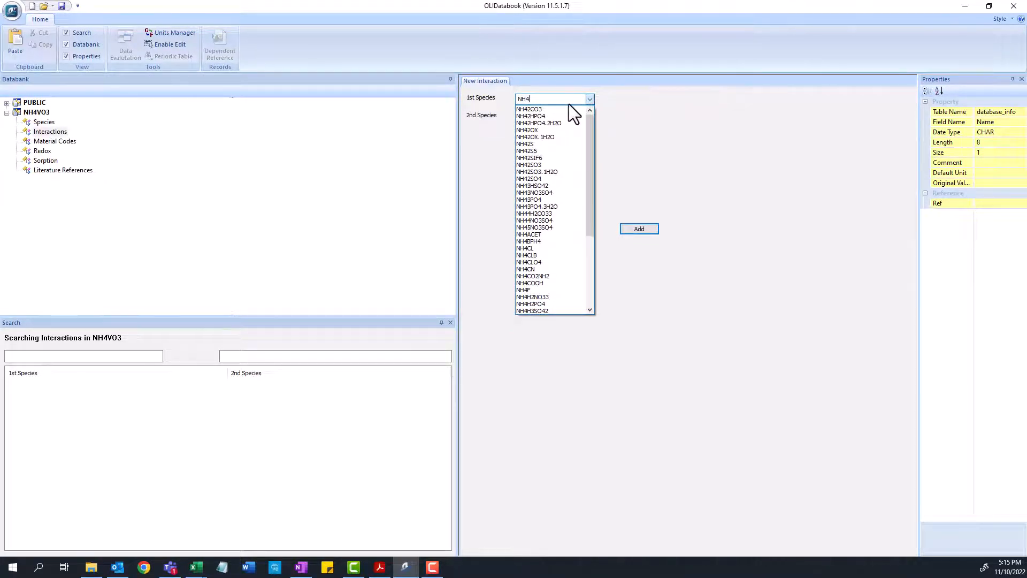
text(ION)
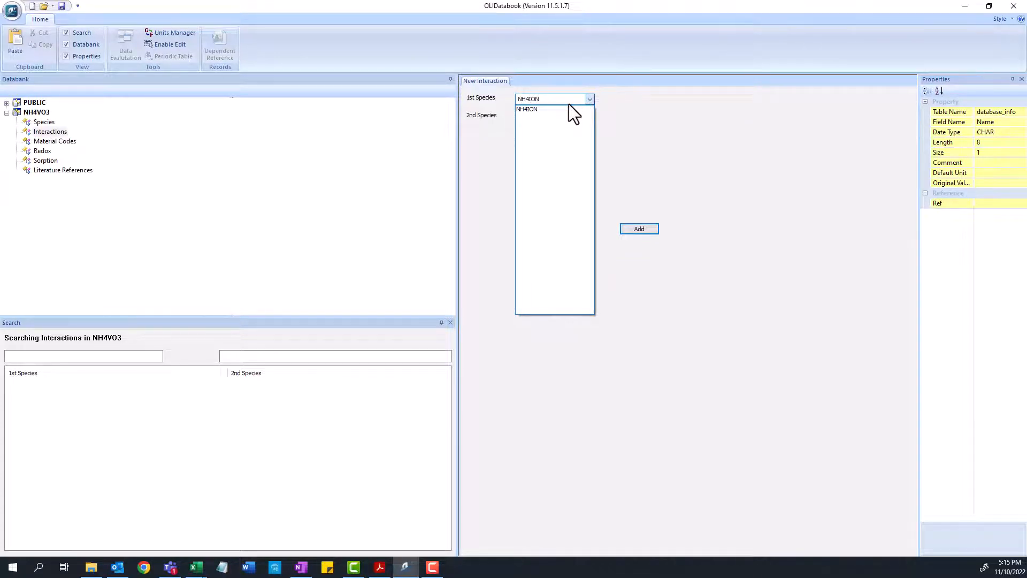
click(530, 109)
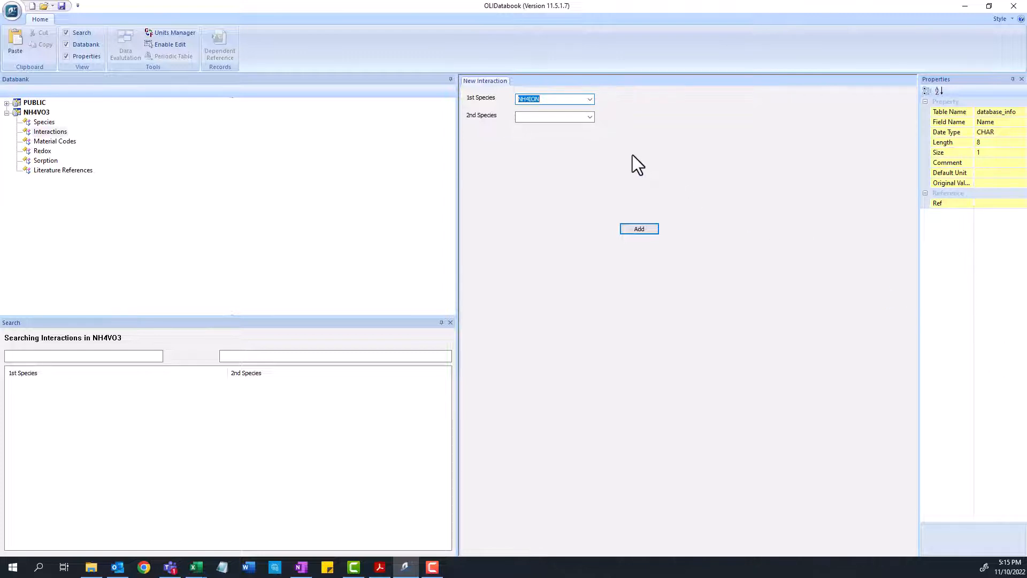
click(565, 117)
text(H2VO)
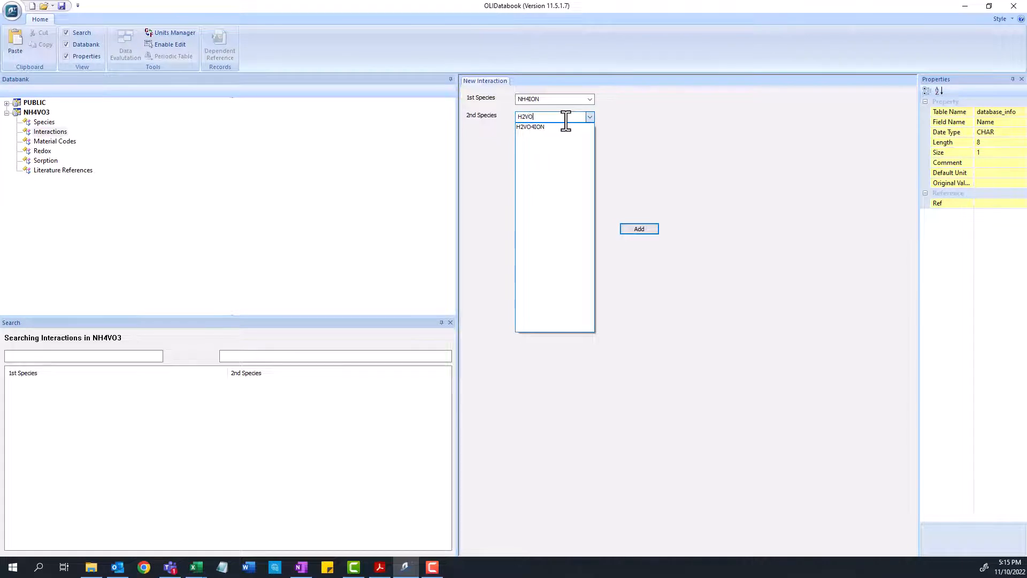
click(537, 127)
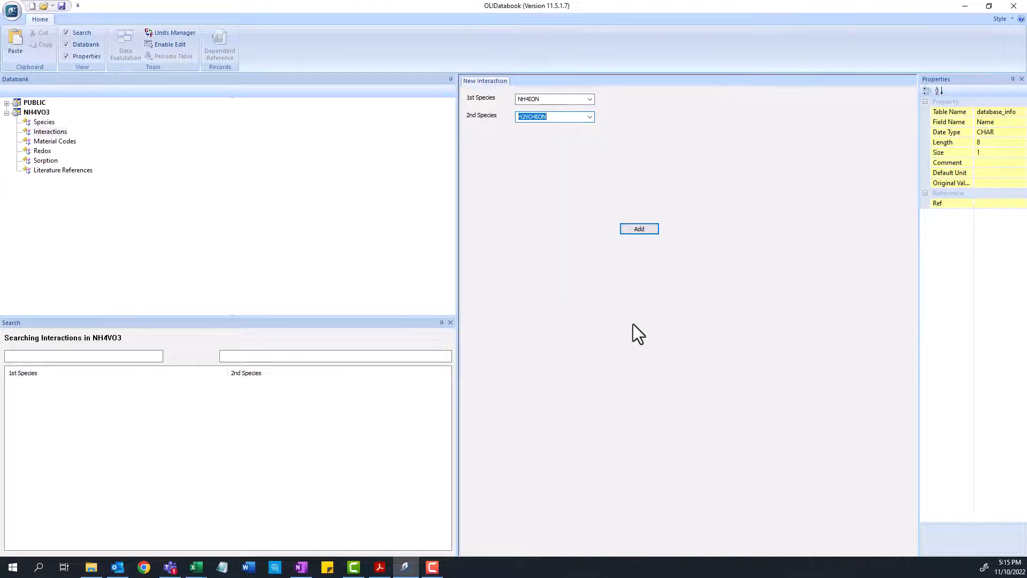
click(644, 230)
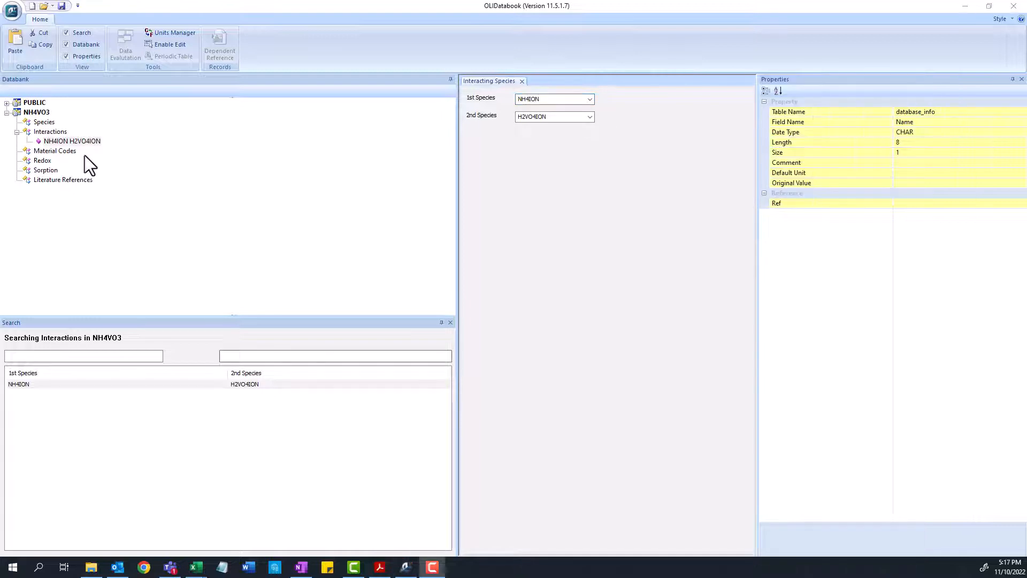
Add a BROMLEY interaction type to the NH4ION H2VO4ION interaction
right_click(75, 141)
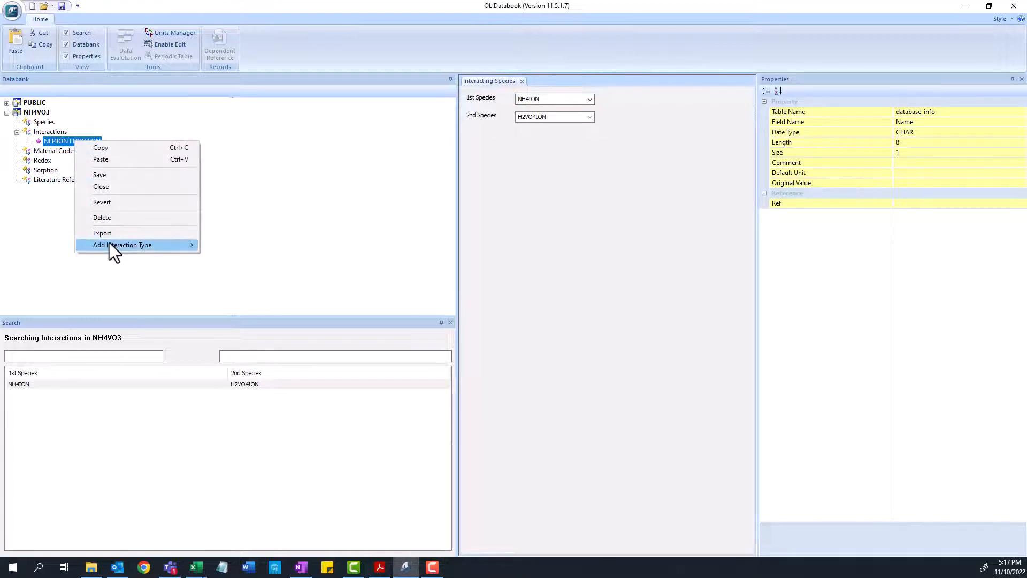
mouse_move(109, 243)
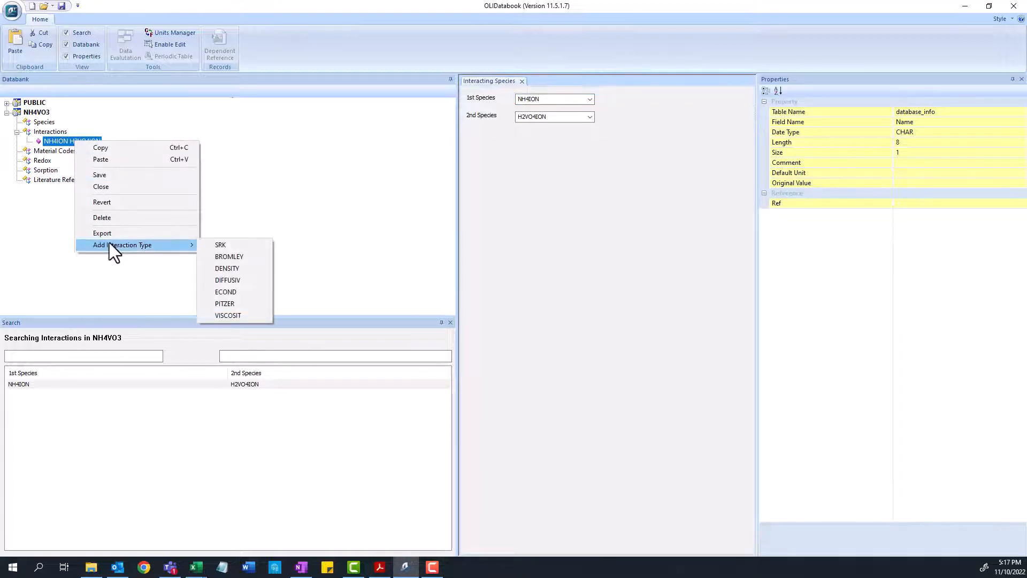
click(246, 256)
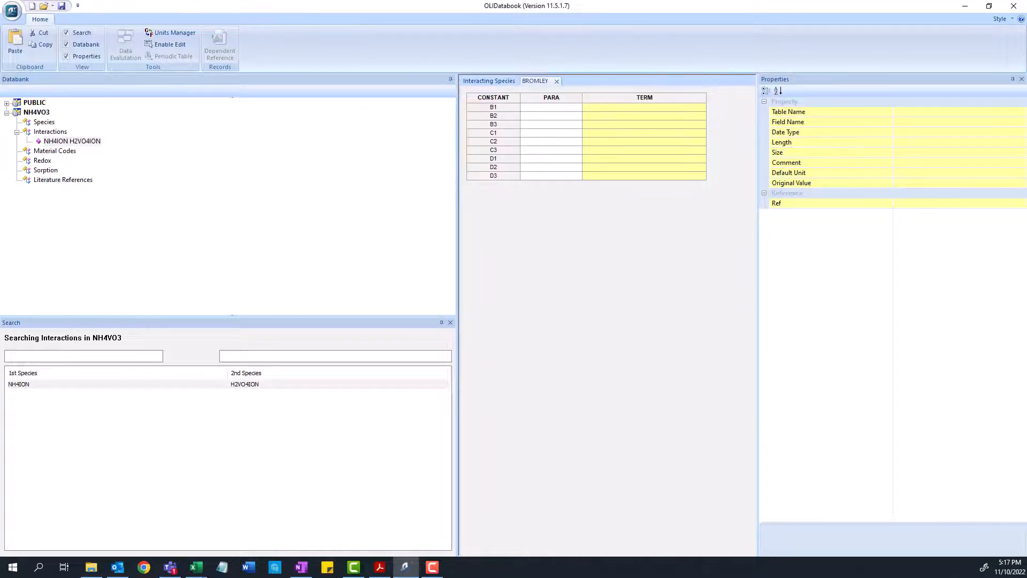
Switch to the journal PDF in Acrobat and shrink its window beside the Bromley parameter table
key(alt+Tab)
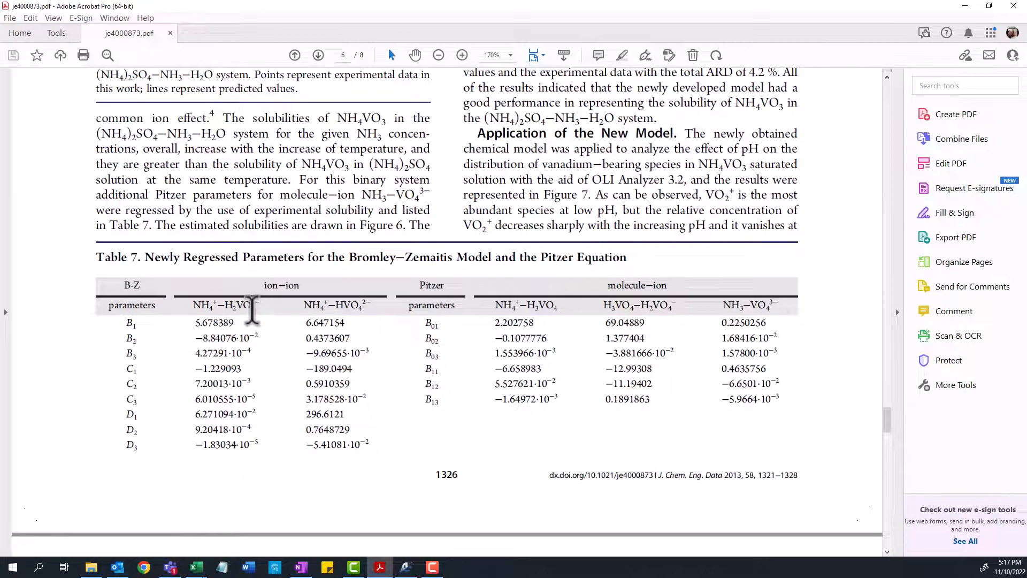
click(990, 6)
drag(781, 283, 772, 507)
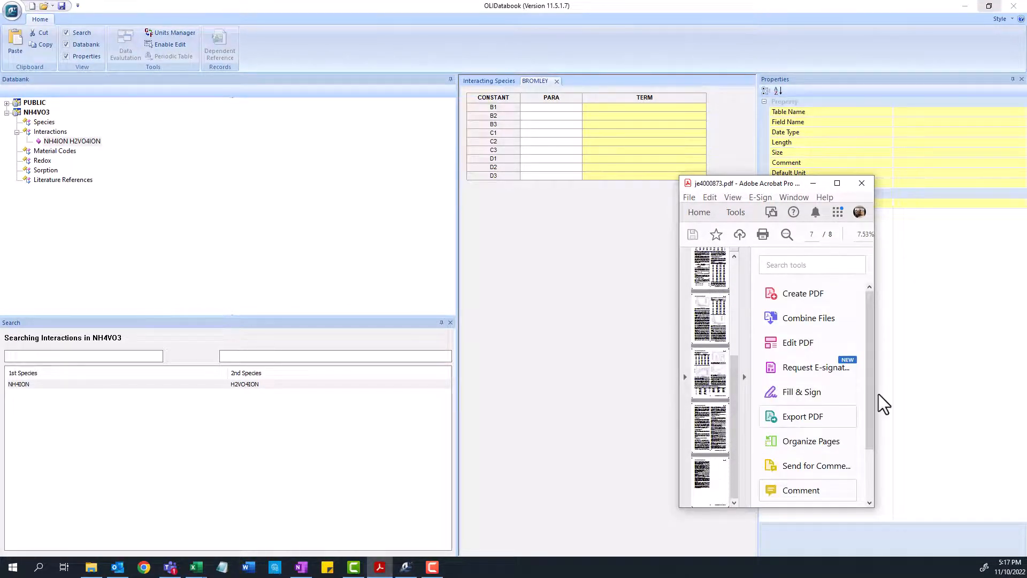
Enlarge and reposition the PDF window and zoom it to Table 7's Bromley–Zemaitis parameters beside the BROMLEY grid
drag(875, 392, 968, 392)
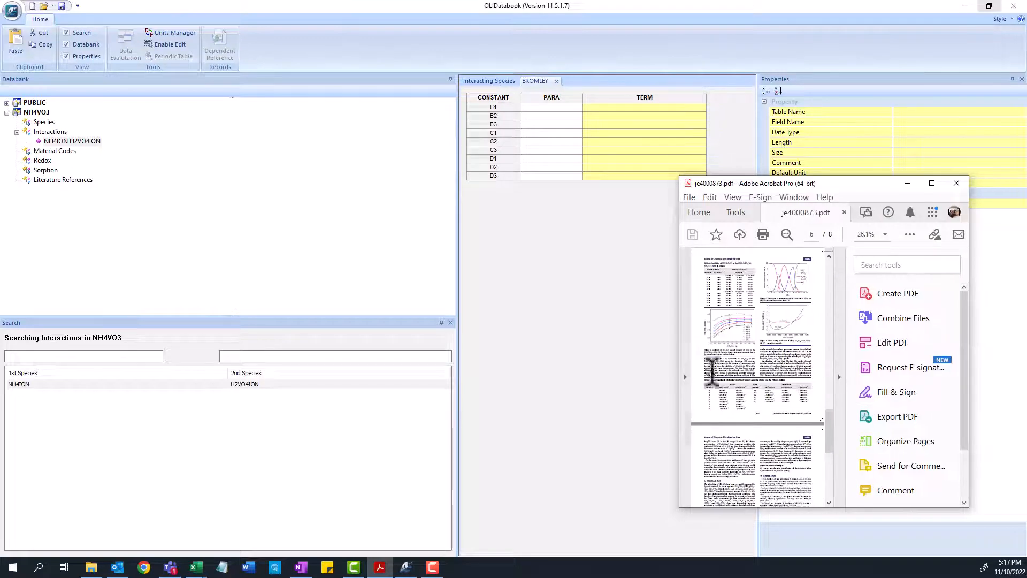
drag(679, 377, 496, 369)
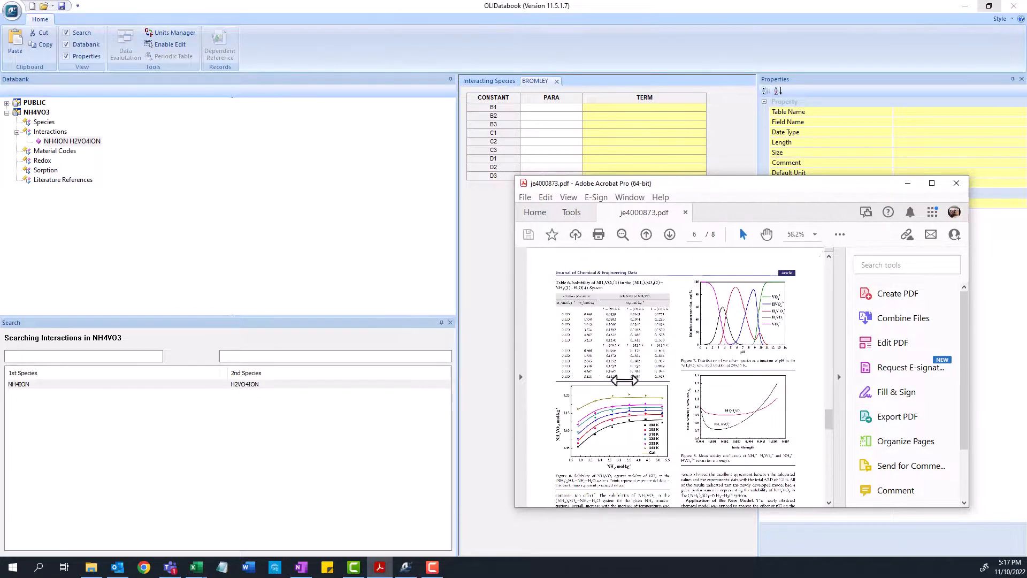
scroll(716, 400, down, 5)
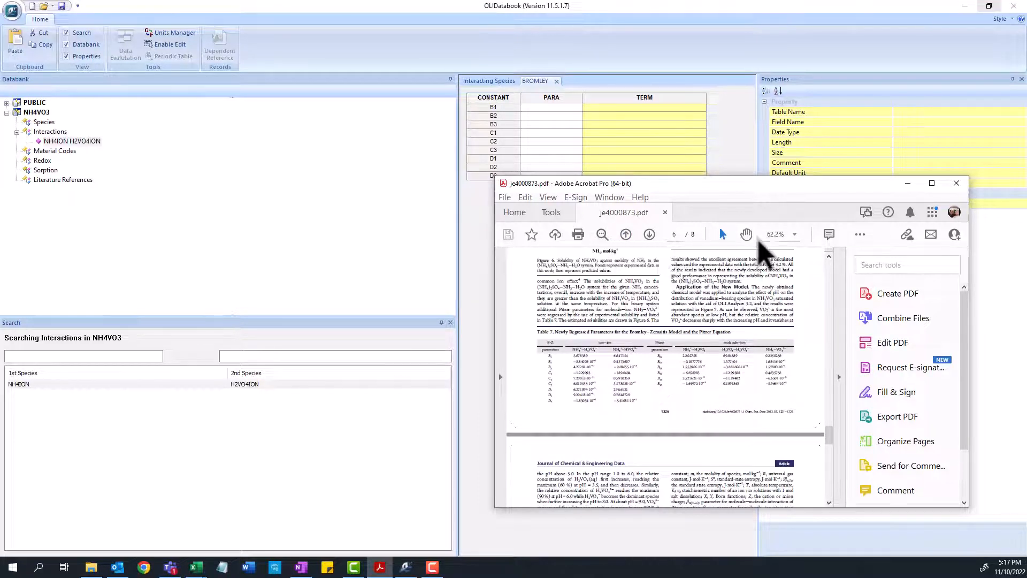
click(795, 235)
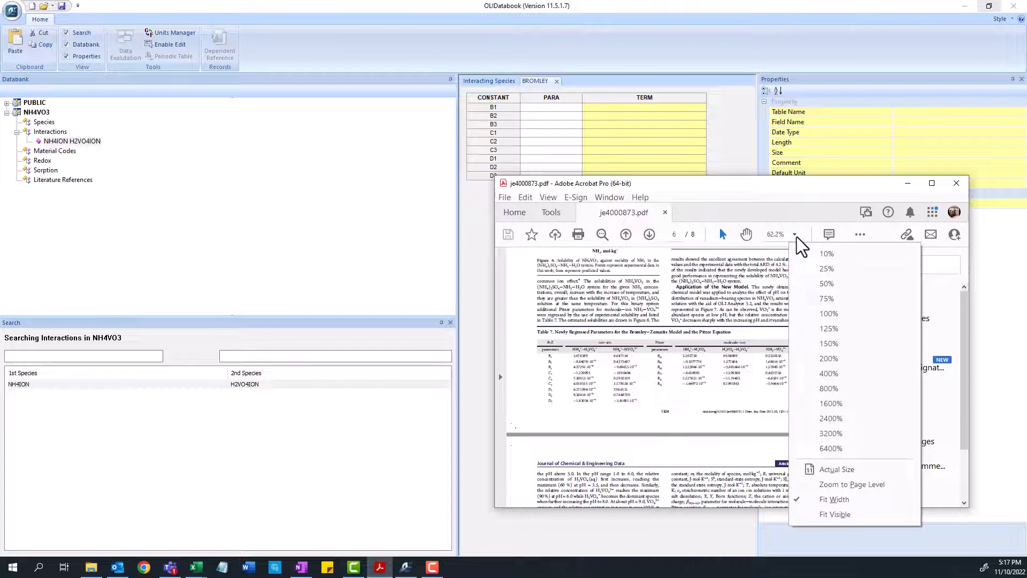
click(849, 478)
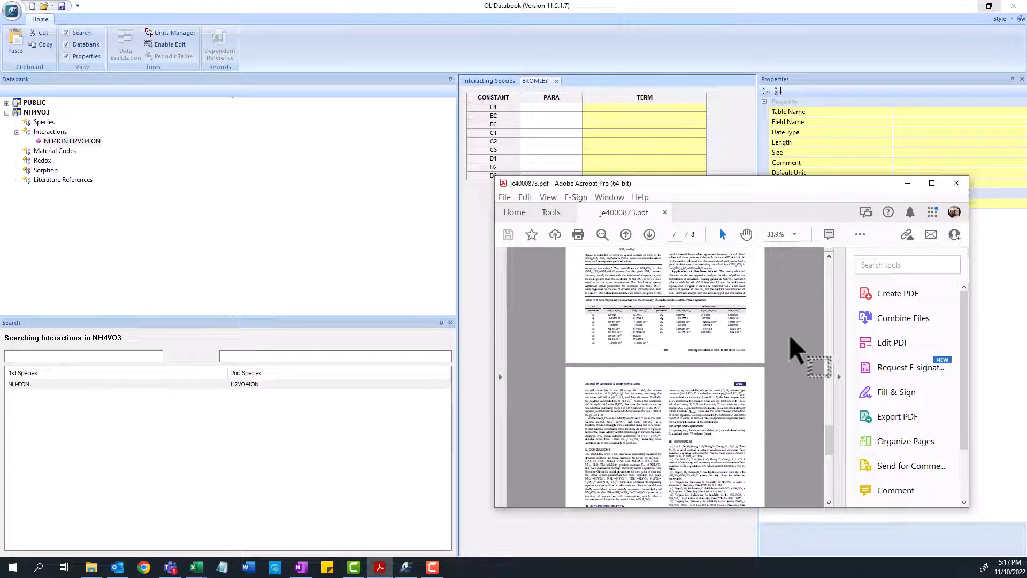
click(796, 236)
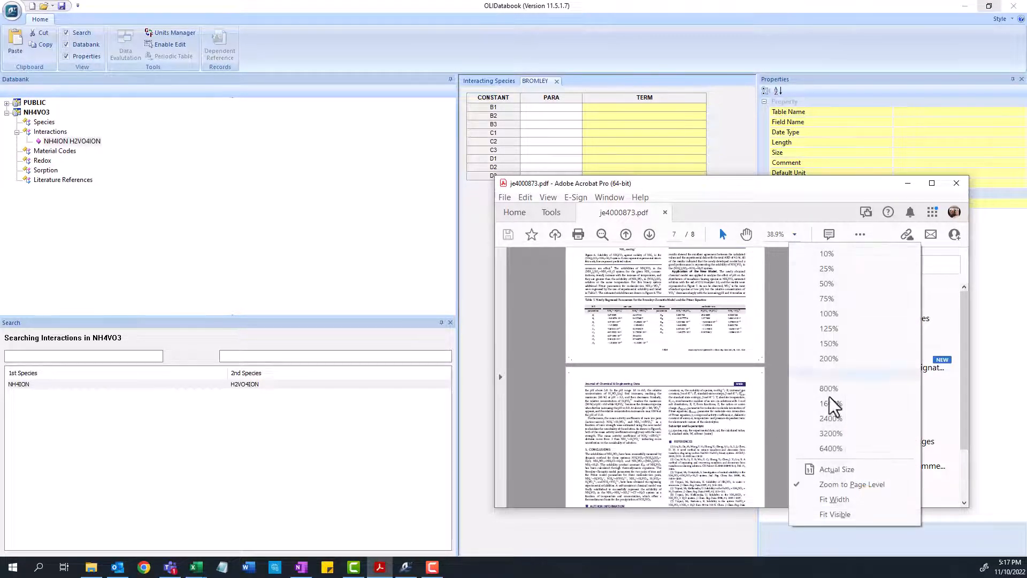
click(847, 499)
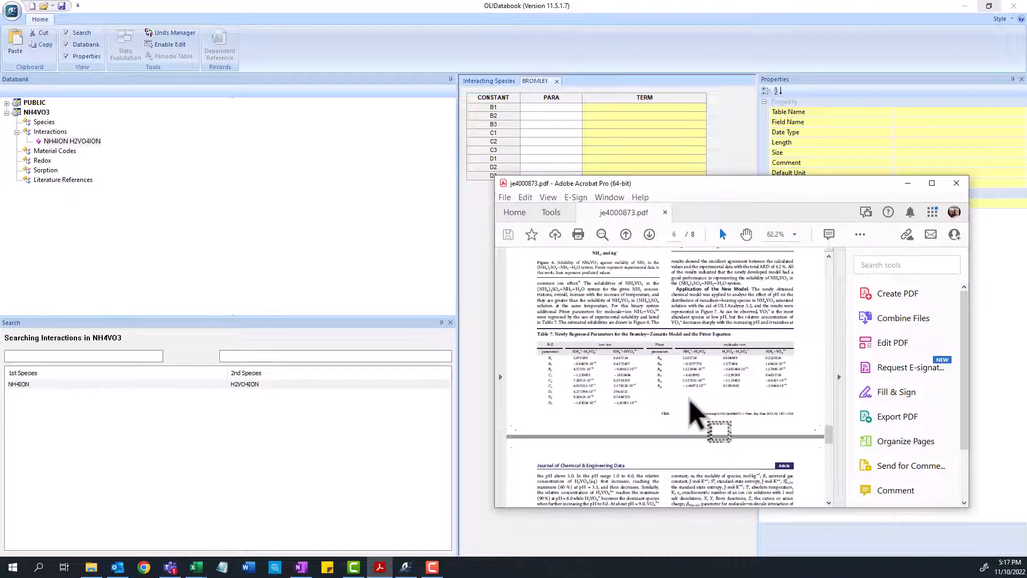
scroll(690, 399, up, 4)
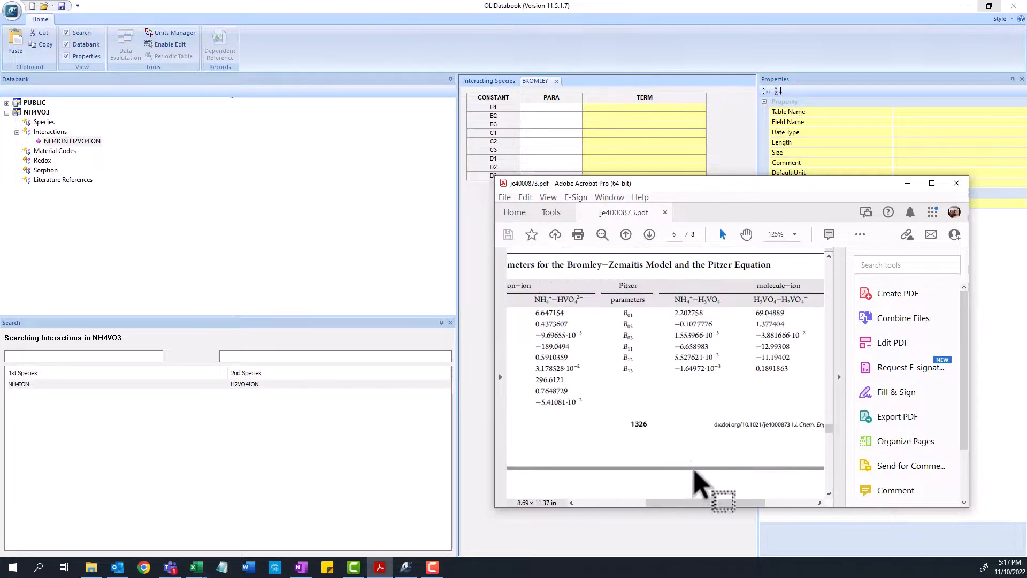
drag(705, 503, 647, 503)
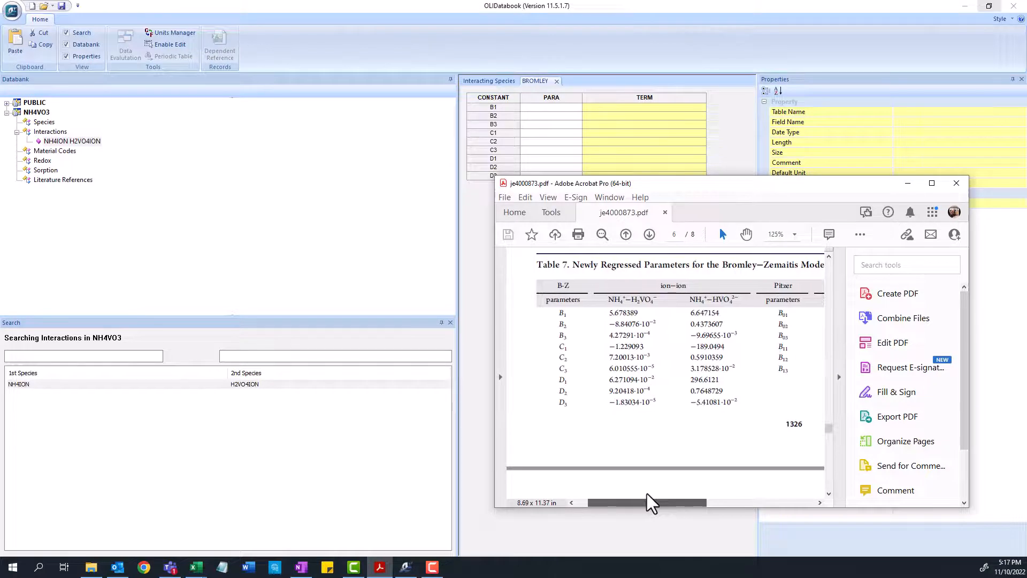
drag(729, 193, 795, 202)
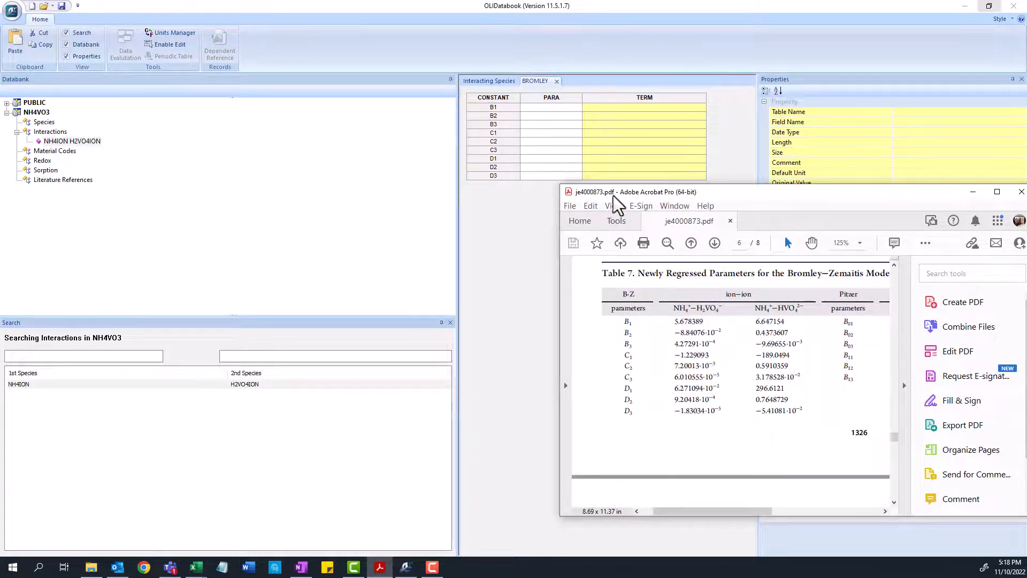
Fill BROMLEY parameters B1–D3 with Table 7's NH4+–H2VO4− values (B1 5.678389 … D3 -1.83034e-05) and save the databank
drag(688, 319, 555, 119)
key(ctrl+c)
click(680, 320)
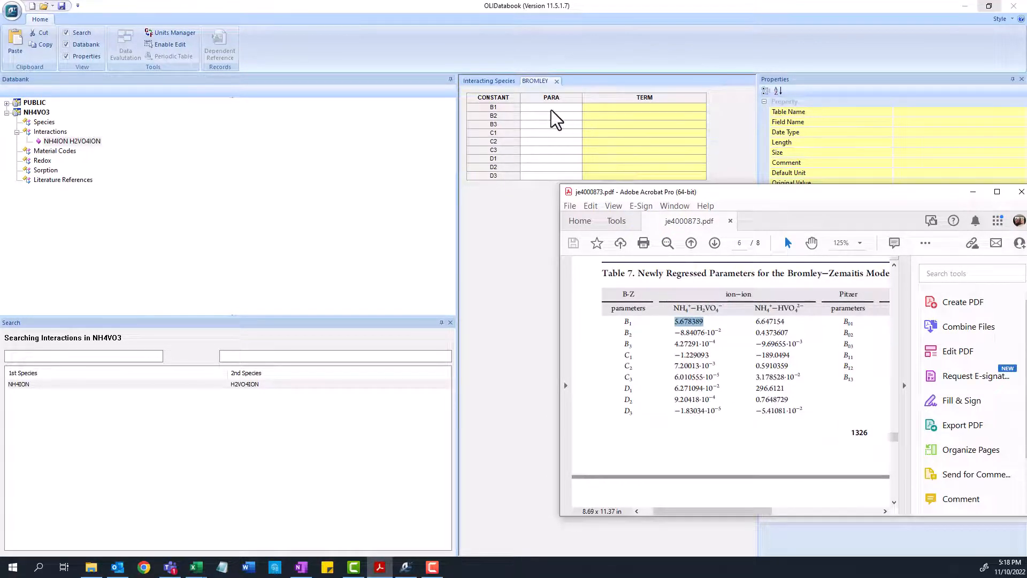
click(551, 111)
key(ctrl+v)
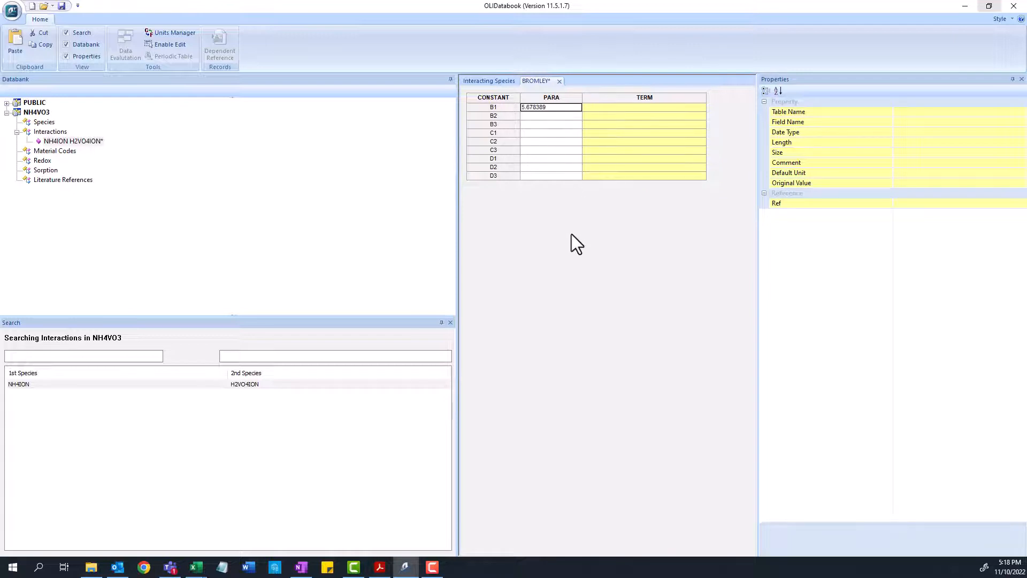
click(380, 566)
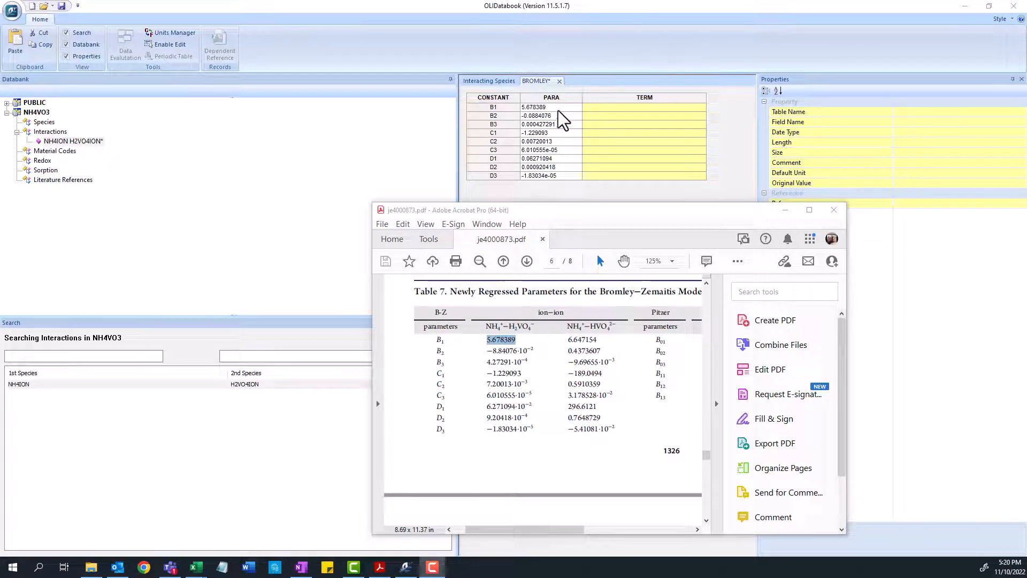
drag(560, 160, 532, 380)
click(785, 210)
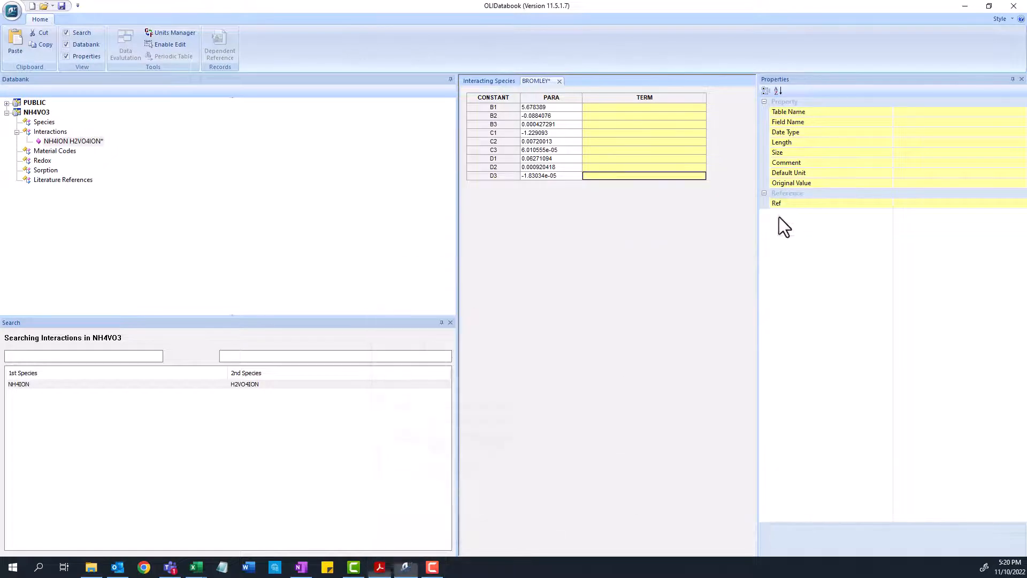
click(62, 6)
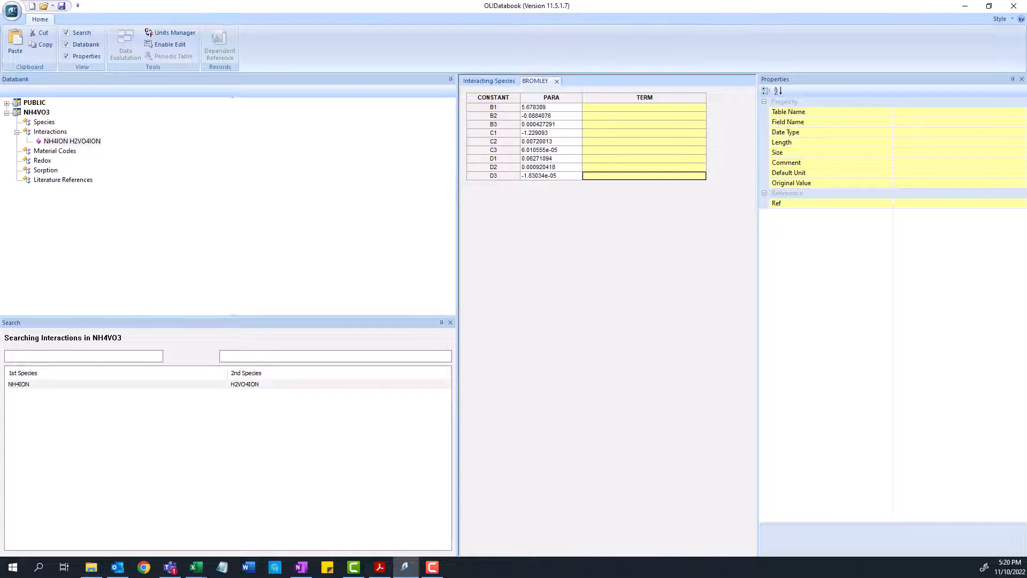
Scroll the PDF table across to the Pitzer molecule–ion parameter columns
key(alt+Tab)
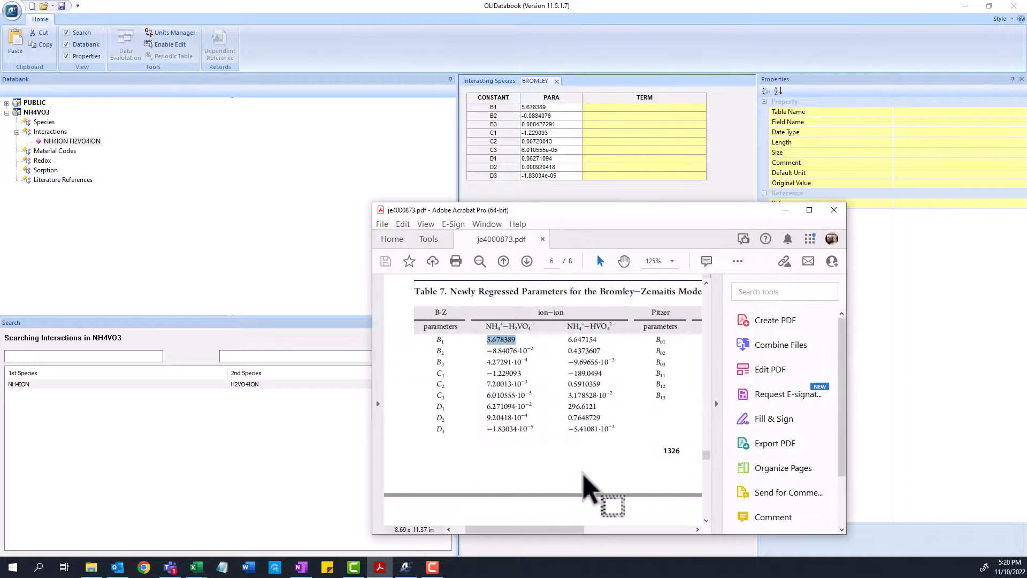
drag(471, 521, 552, 529)
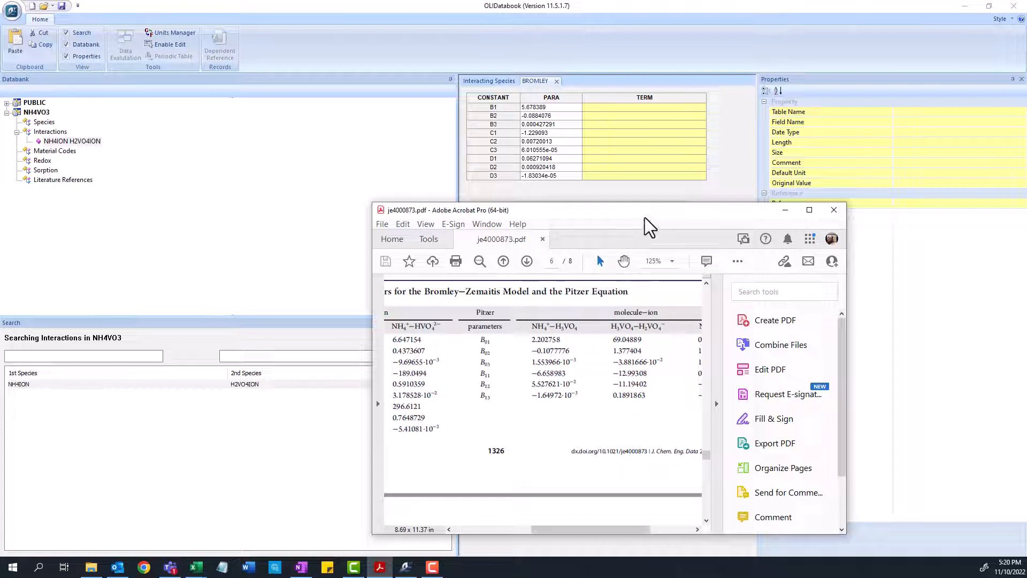
drag(644, 217, 648, 217)
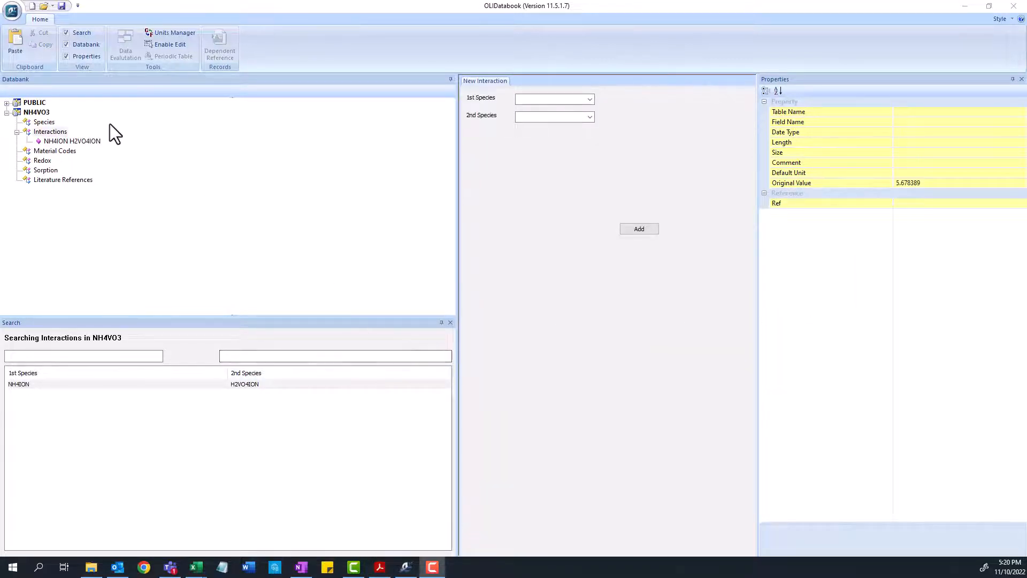
Add a new interaction in the NH4VO3 databank between species NH4ION and H3VO4
click(45, 132)
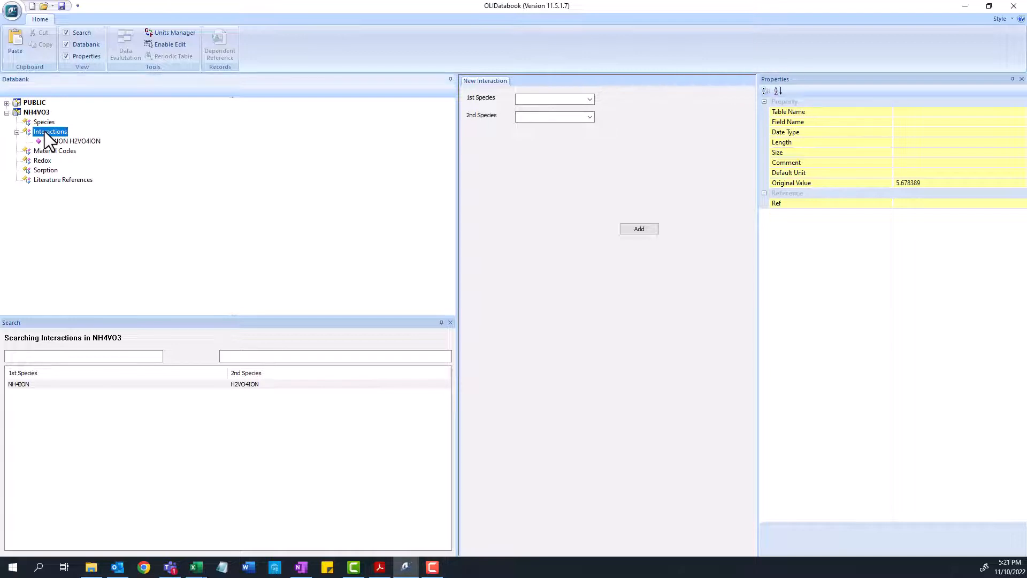
click(565, 101)
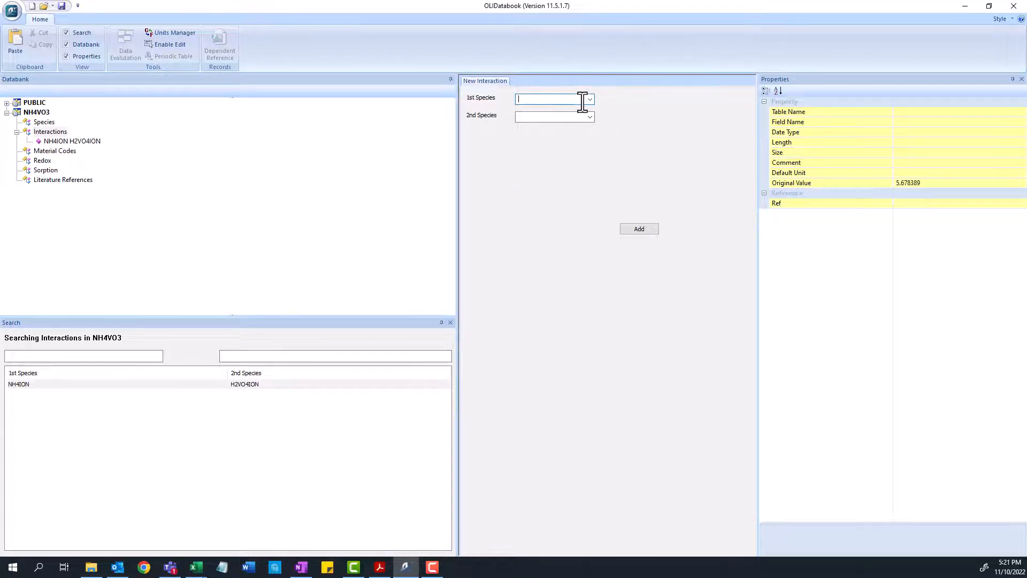
key(alt+Tab)
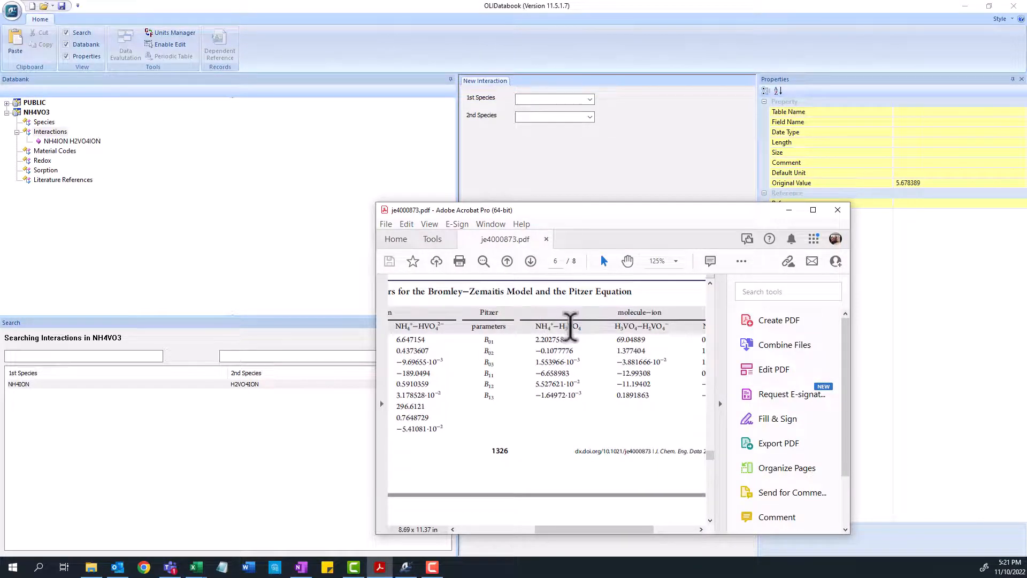
click(789, 209)
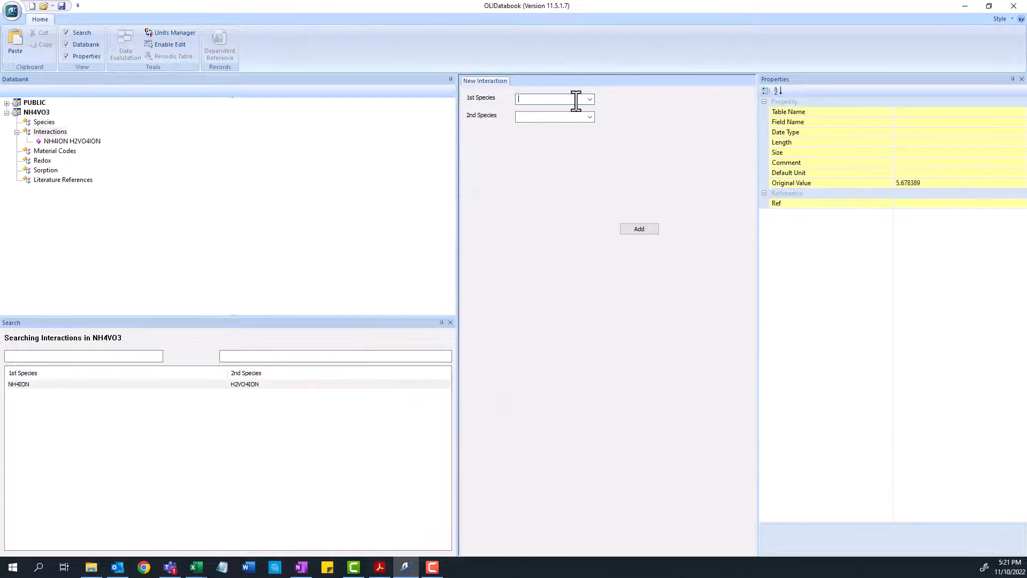
text(NH)
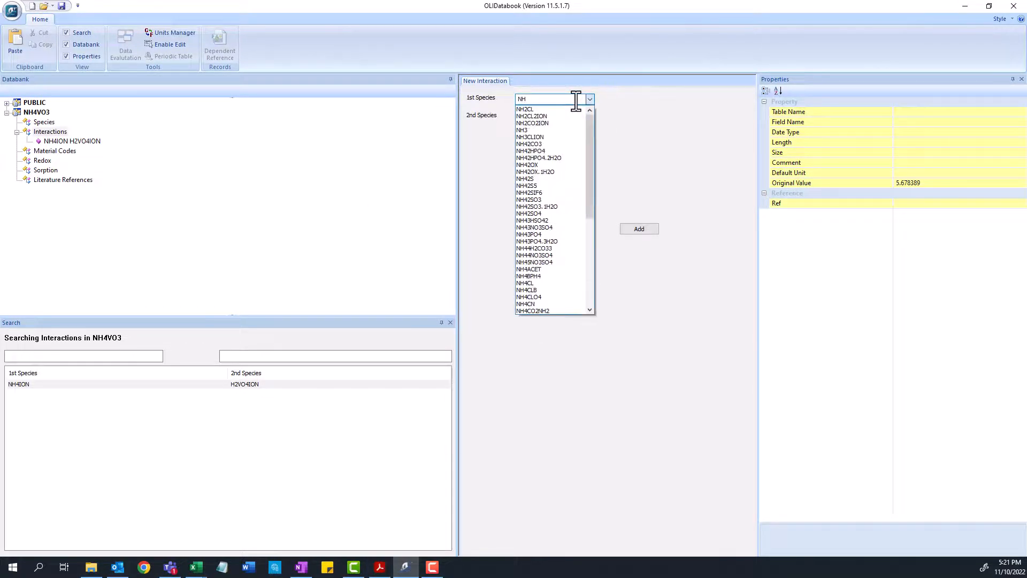
text(4ION)
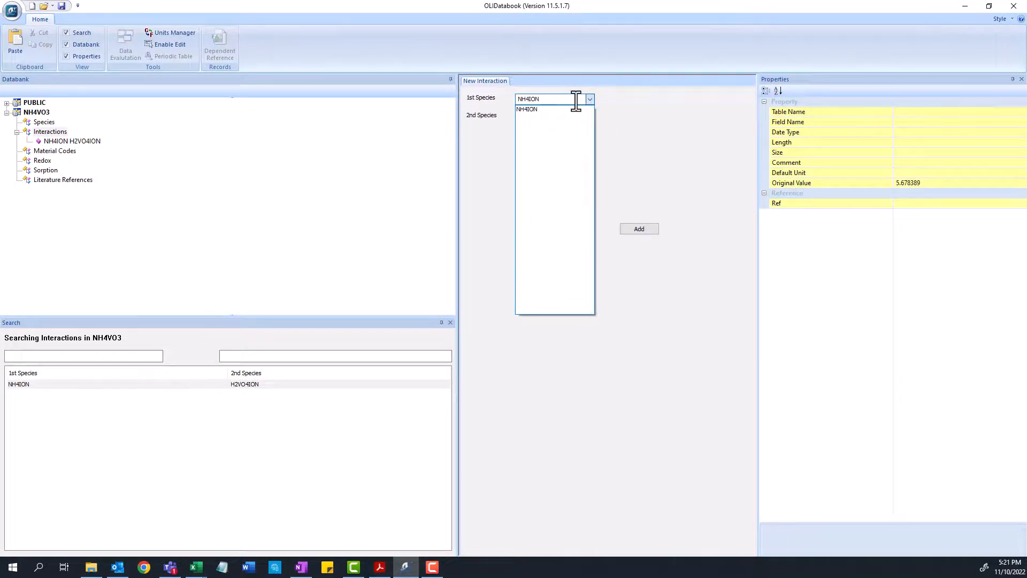
key(Return)
click(565, 117)
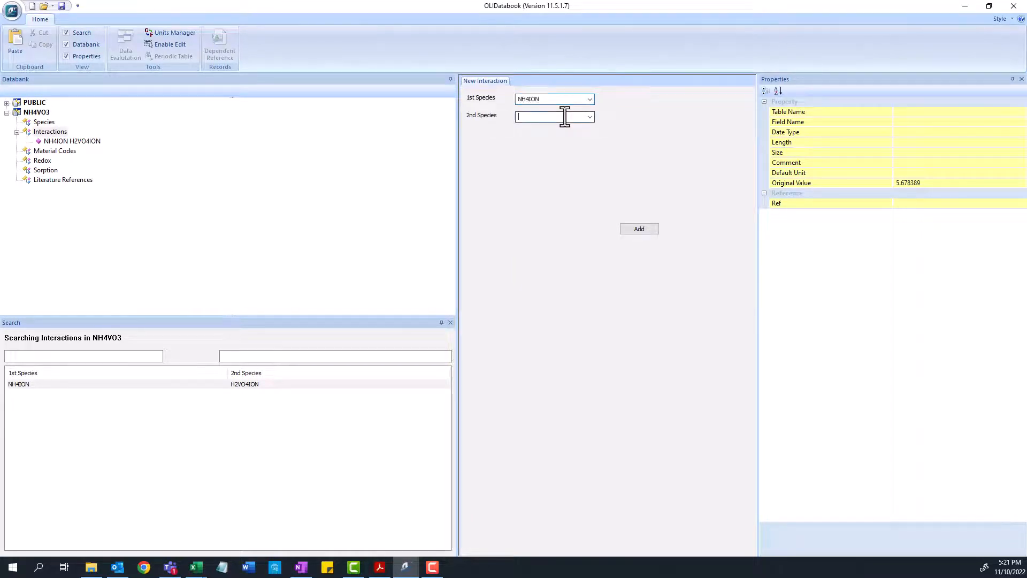
text(H3V)
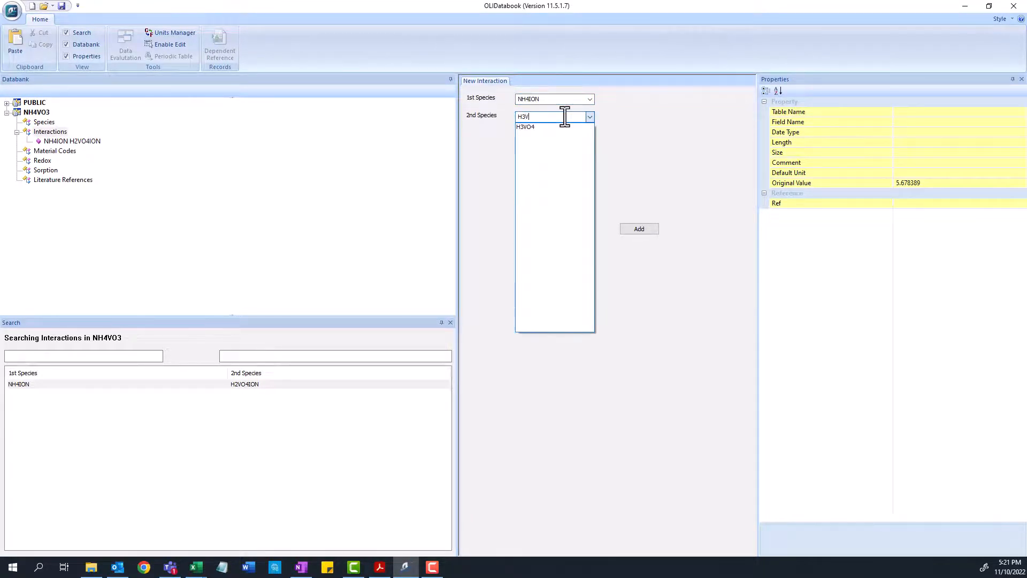
click(530, 130)
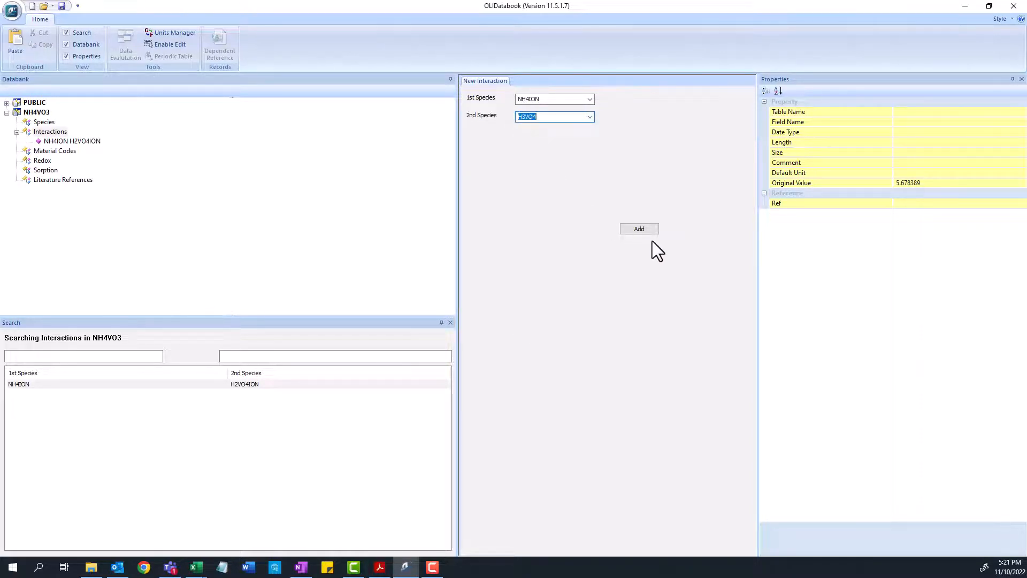
click(639, 231)
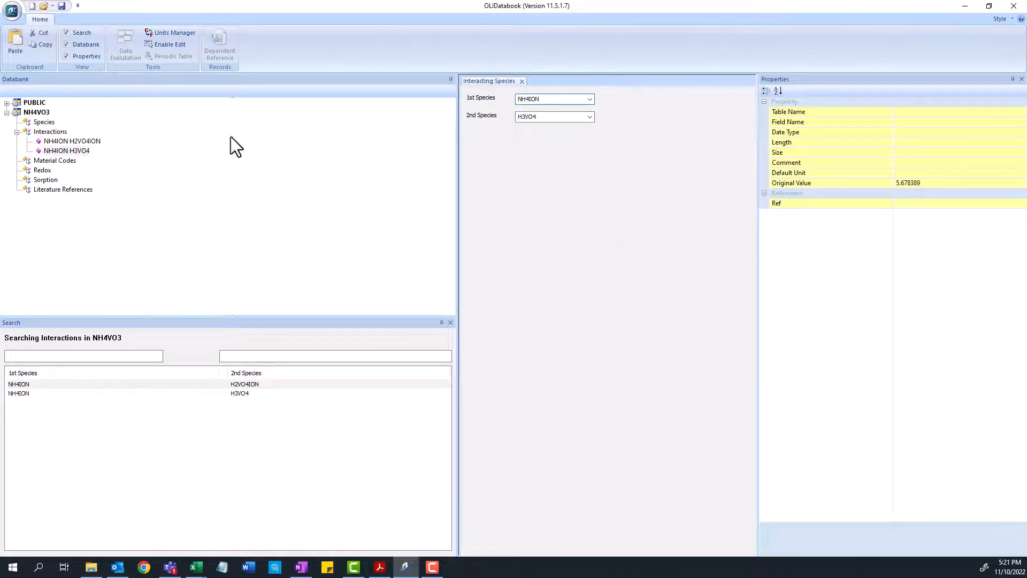
Add a PITZER interaction type to the NH4ION H3VO4 interaction
click(76, 152)
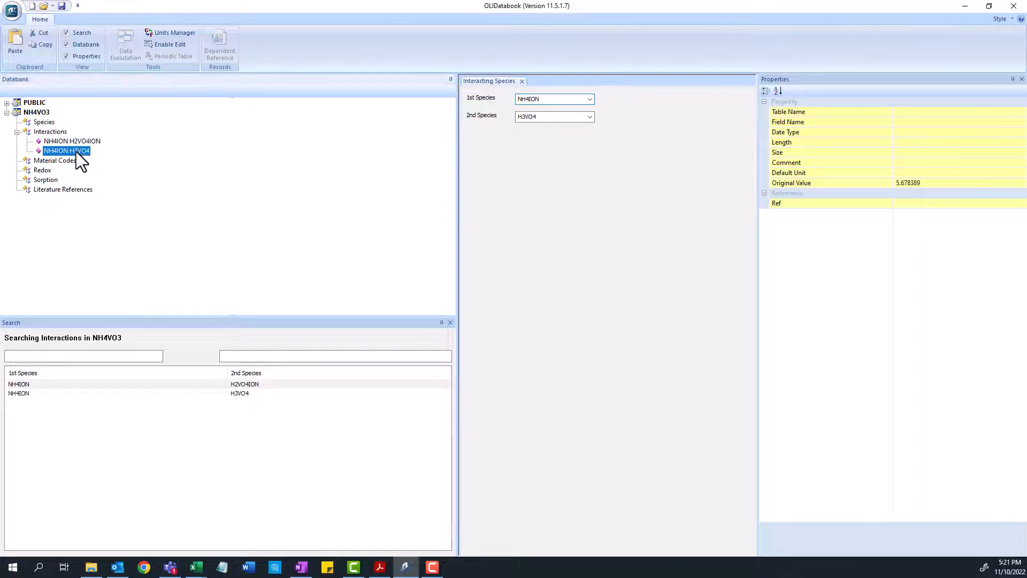
right_click(76, 152)
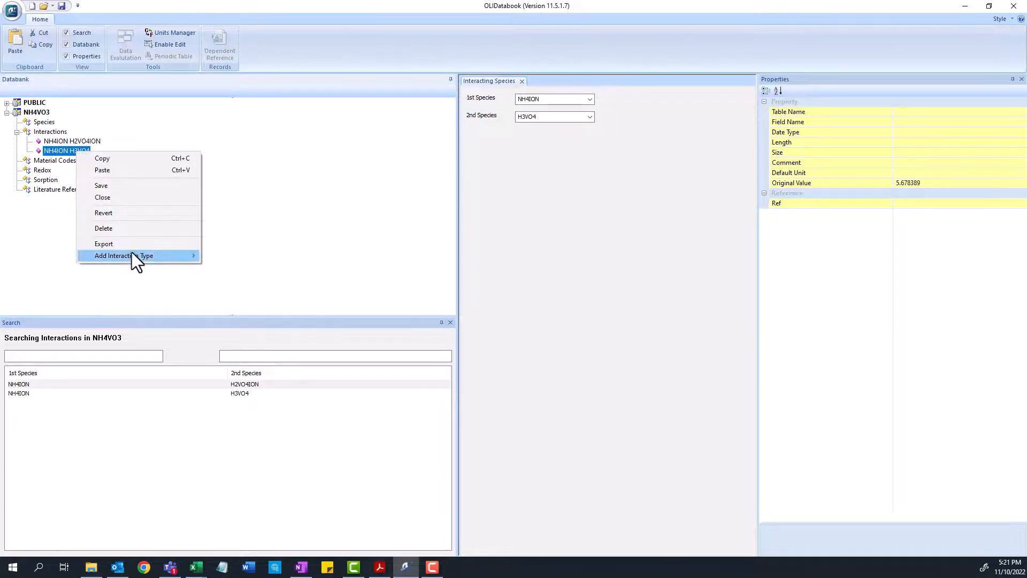
mouse_move(131, 253)
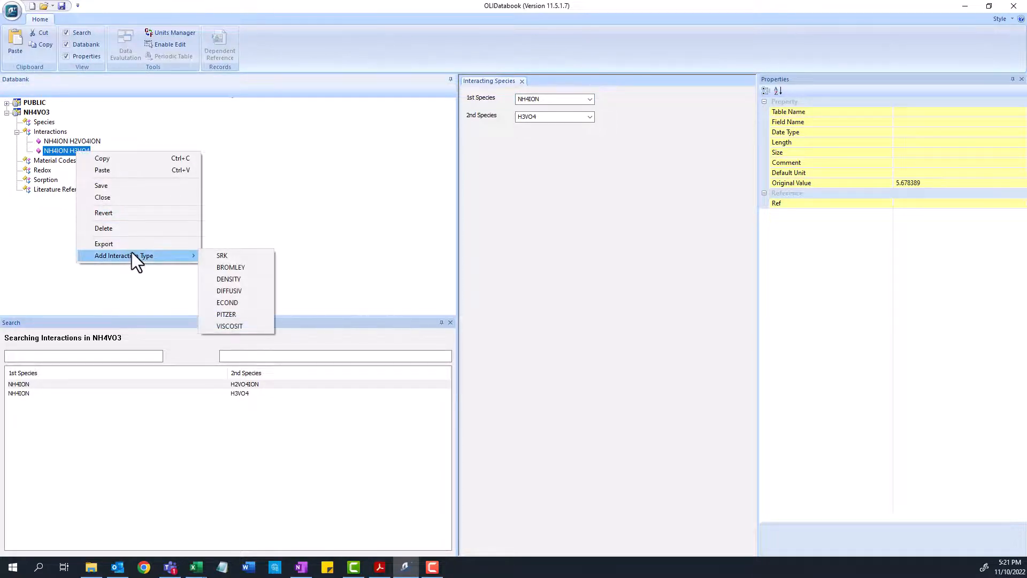
click(246, 314)
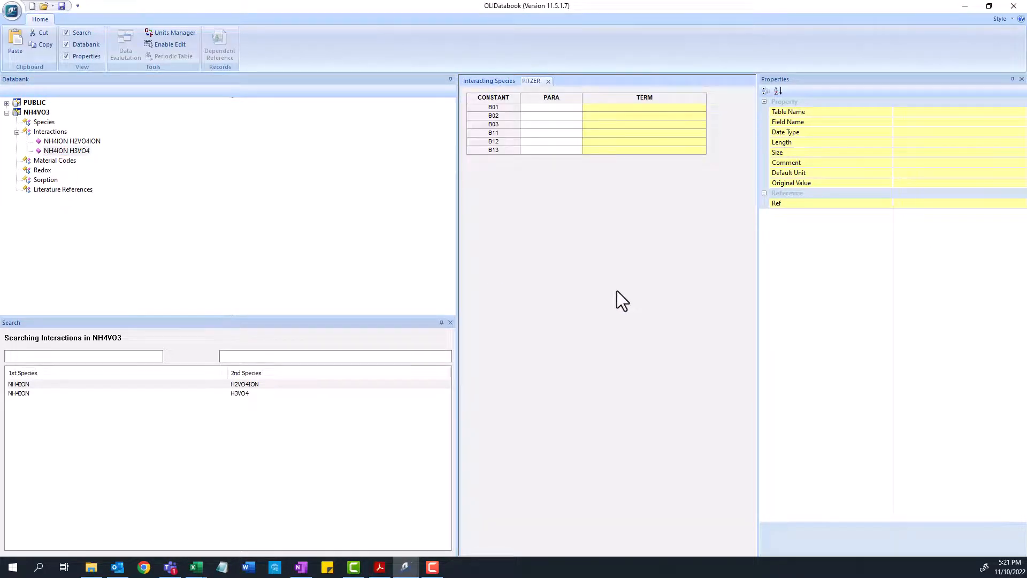
Enter Table 7's NH4+–H3VO4 Pitzer values into B01–B13 (B01 2.202758 … B13 -0.00164972) and save the databank
key(alt+Tab)
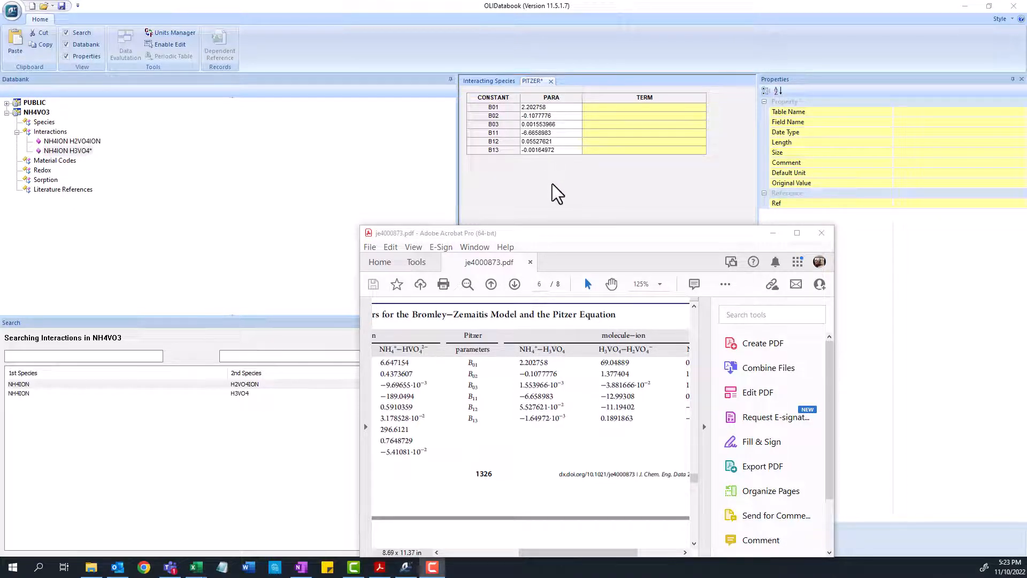
click(773, 233)
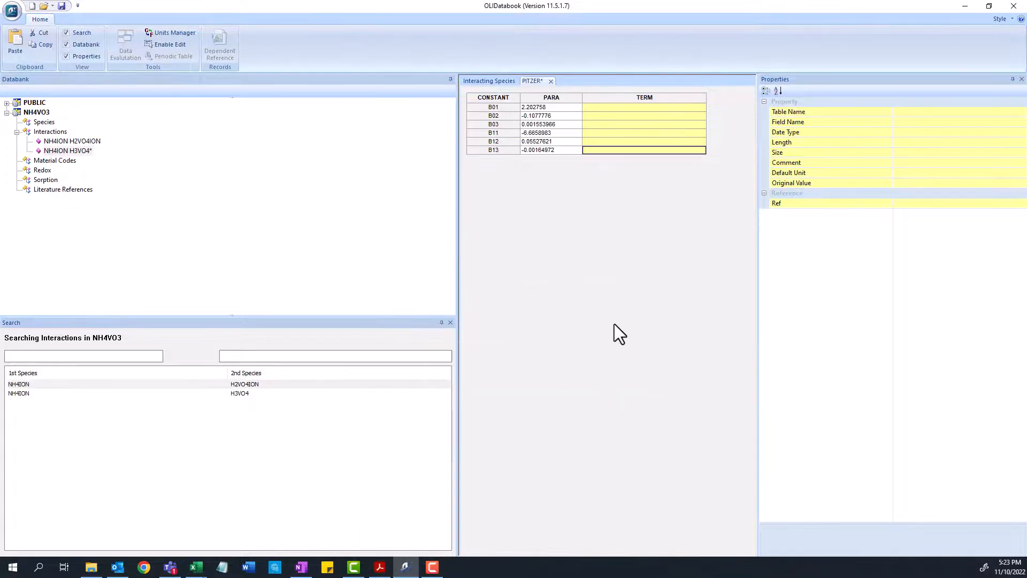
click(61, 7)
Minimize the databook, switch to OLI Studio, and close its bottom output pane
click(965, 7)
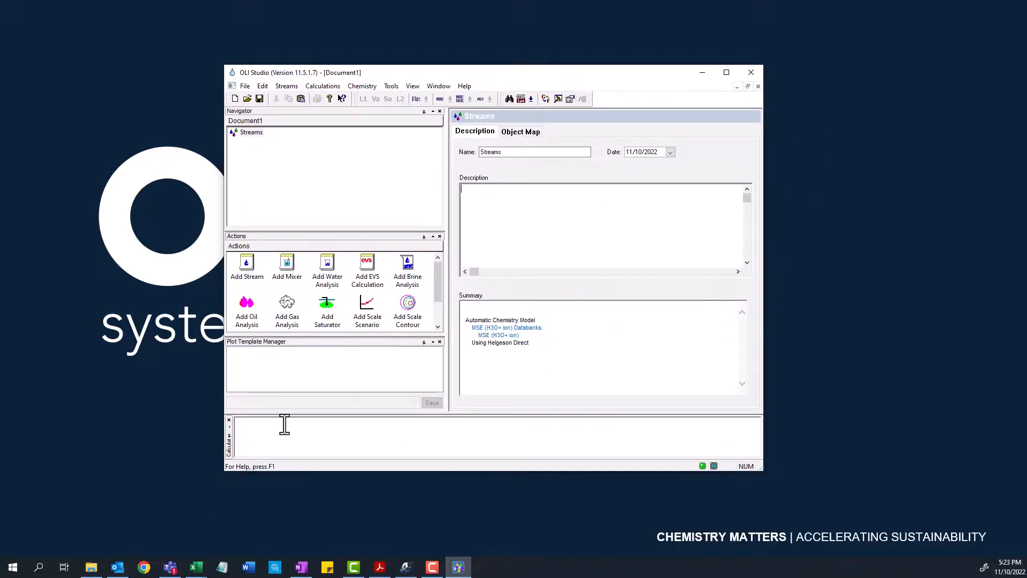
click(229, 420)
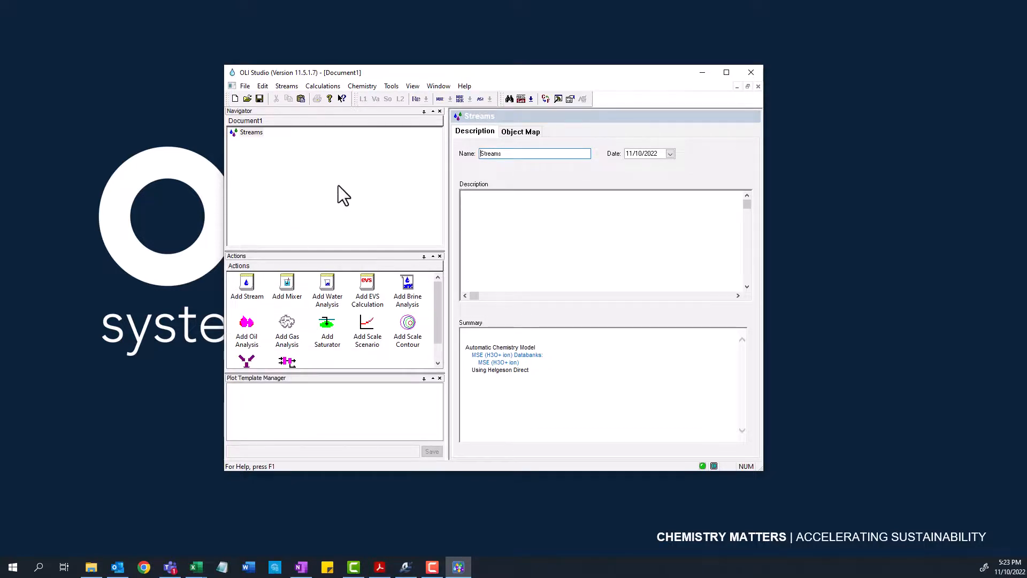
Add a new stream using the Aqueous (H+ ion) framework with the Ammonium Vanadate Database added to its selected databanks
click(245, 283)
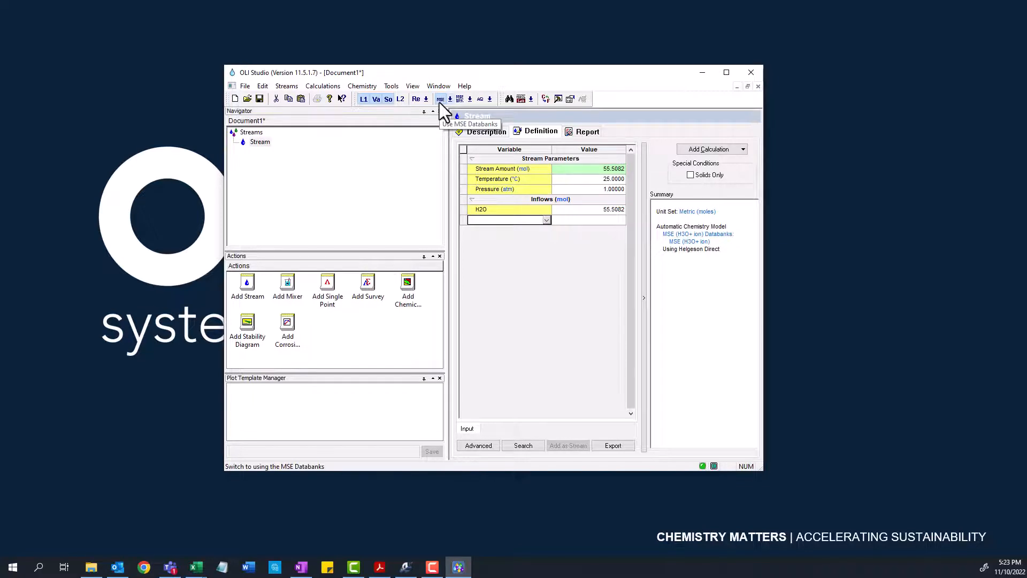
click(481, 99)
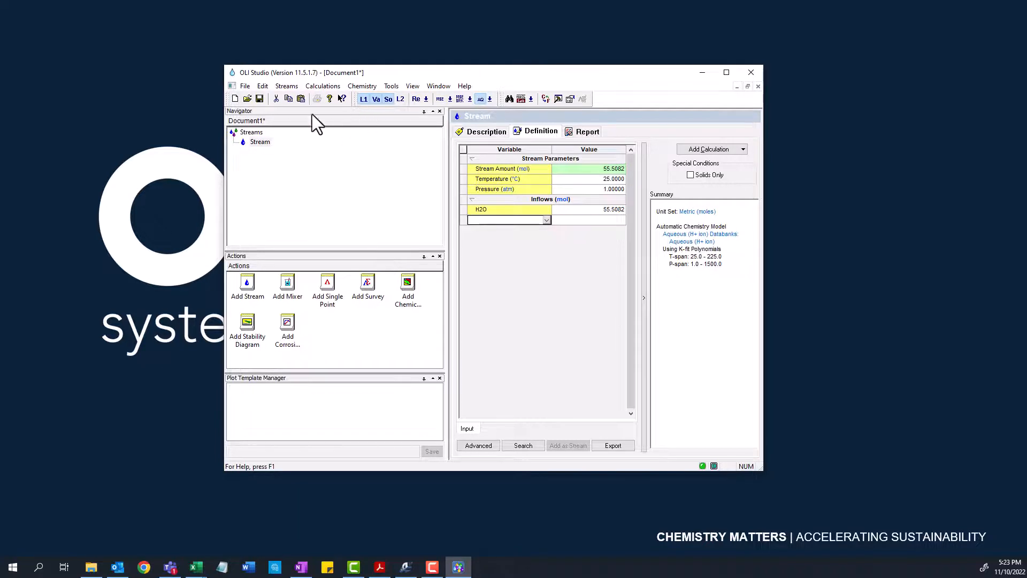
click(355, 88)
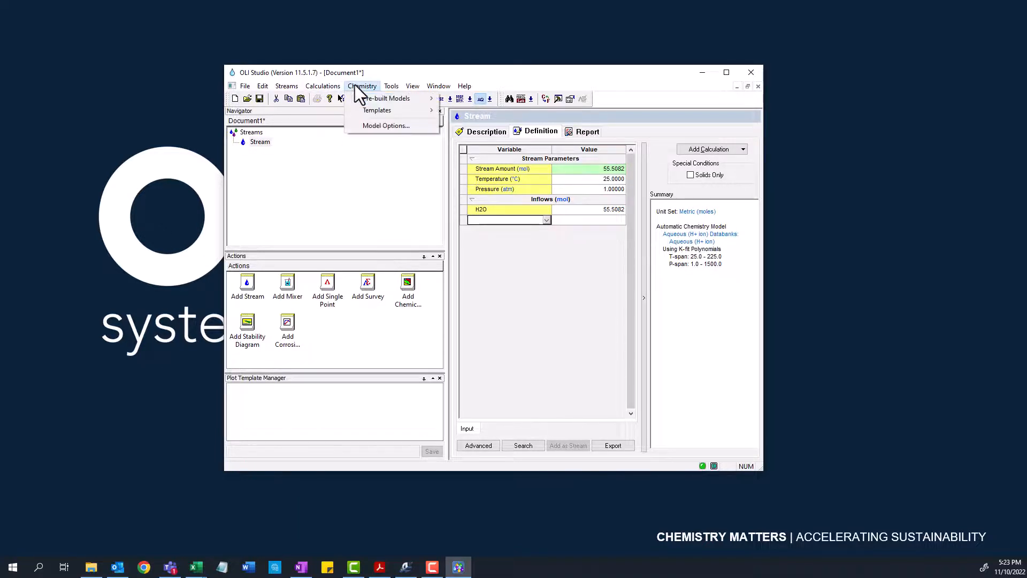
click(378, 126)
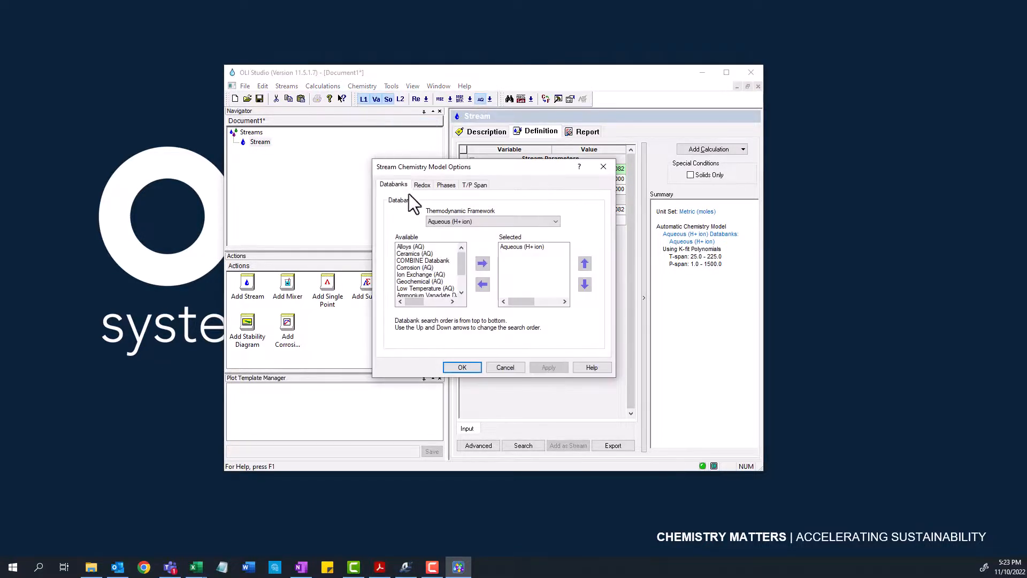
drag(460, 267, 461, 274)
click(436, 281)
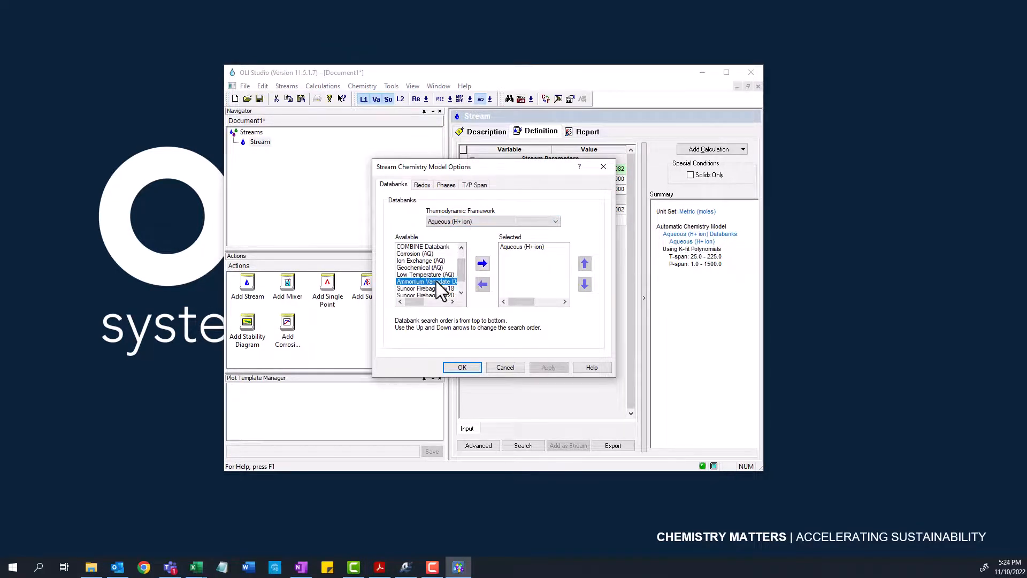
click(482, 263)
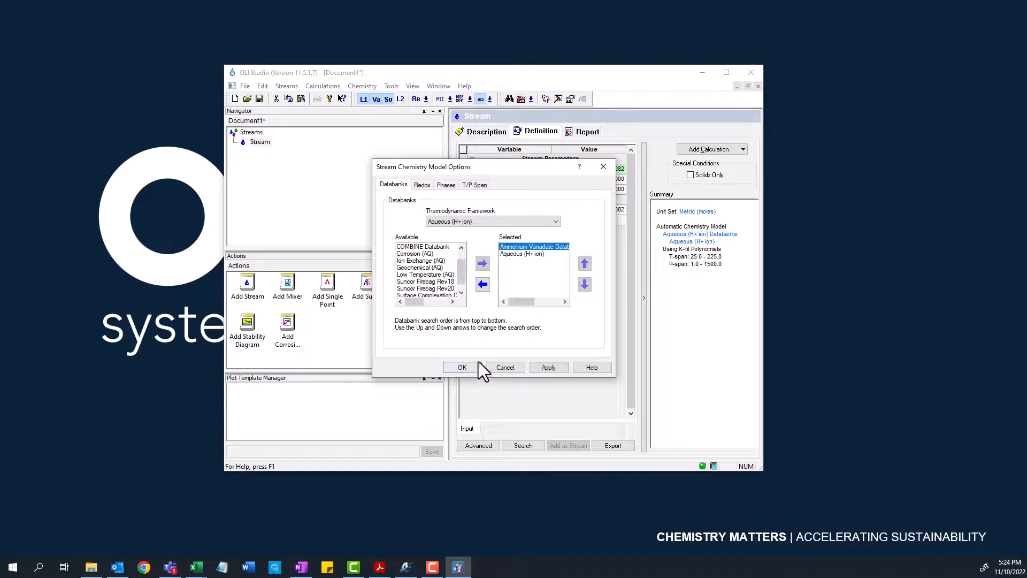
click(463, 368)
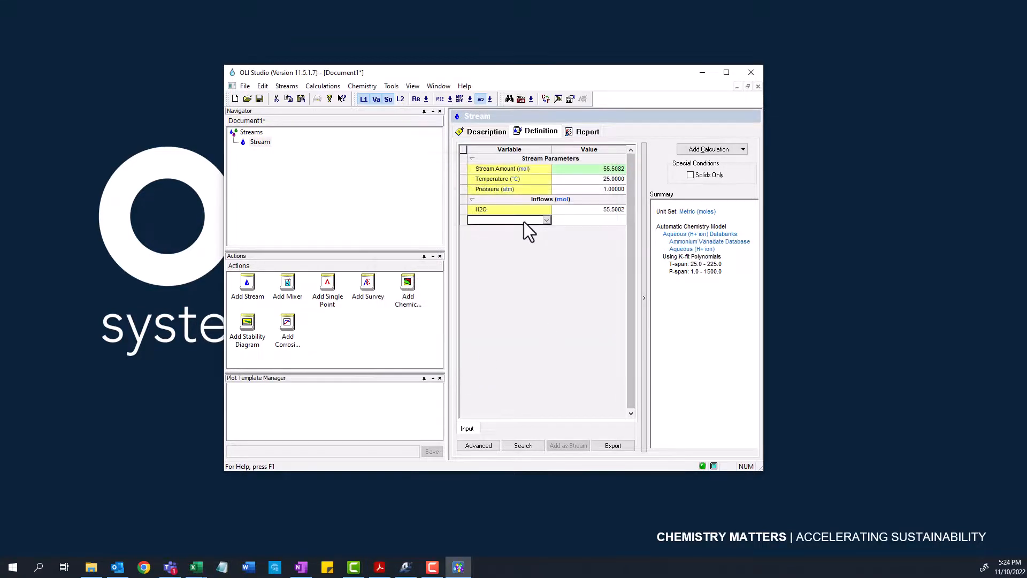
Enter stream inflows of 0.01 mol NH3 and 0.01 mol H3VO4
text(NH3)
key(Return)
text(.01)
key(Return)
text(h2)
text(vo)
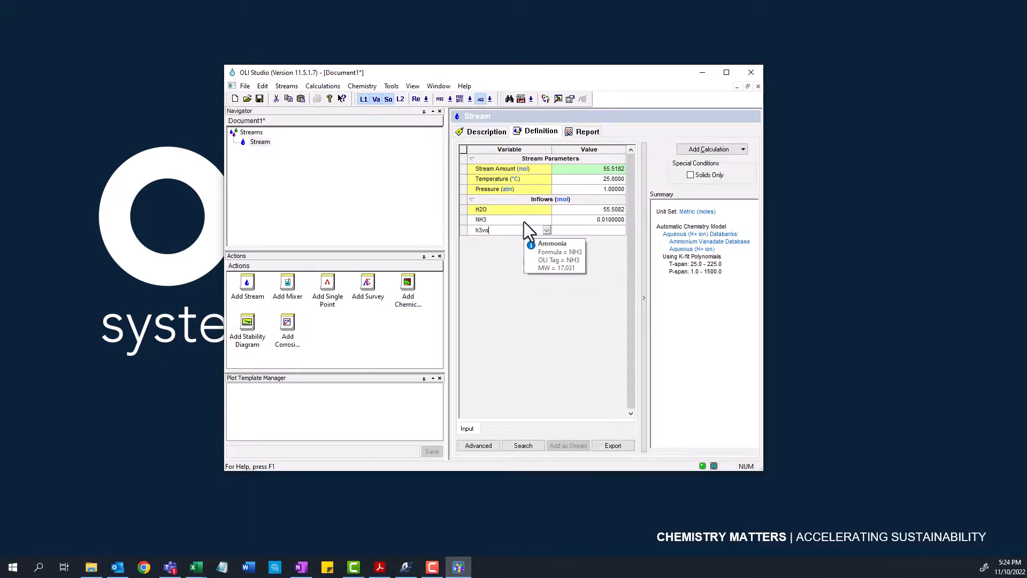
text(4)
key(Return)
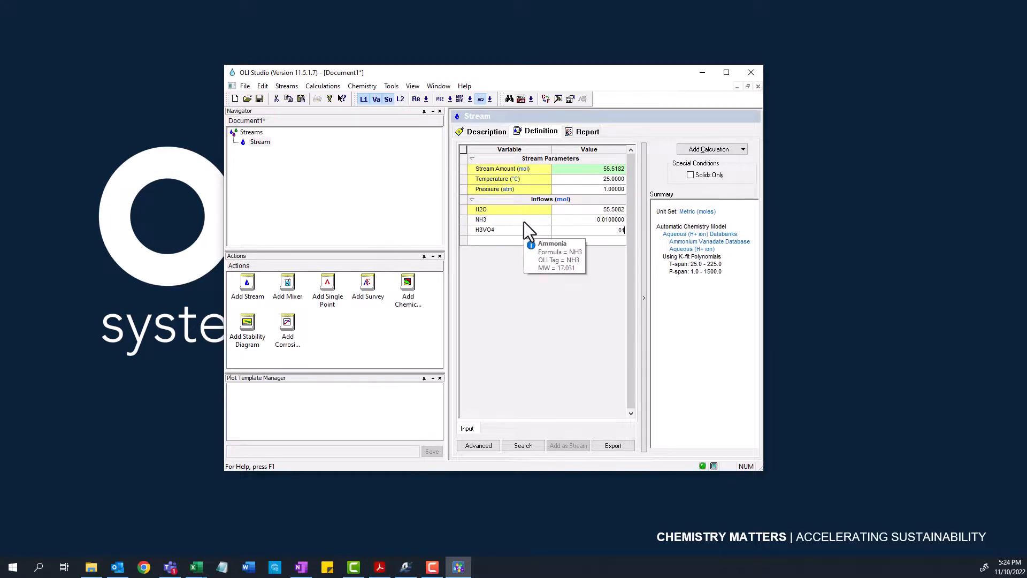
Add a Single Point calculation to the stream and run the isothermal calculation
click(704, 150)
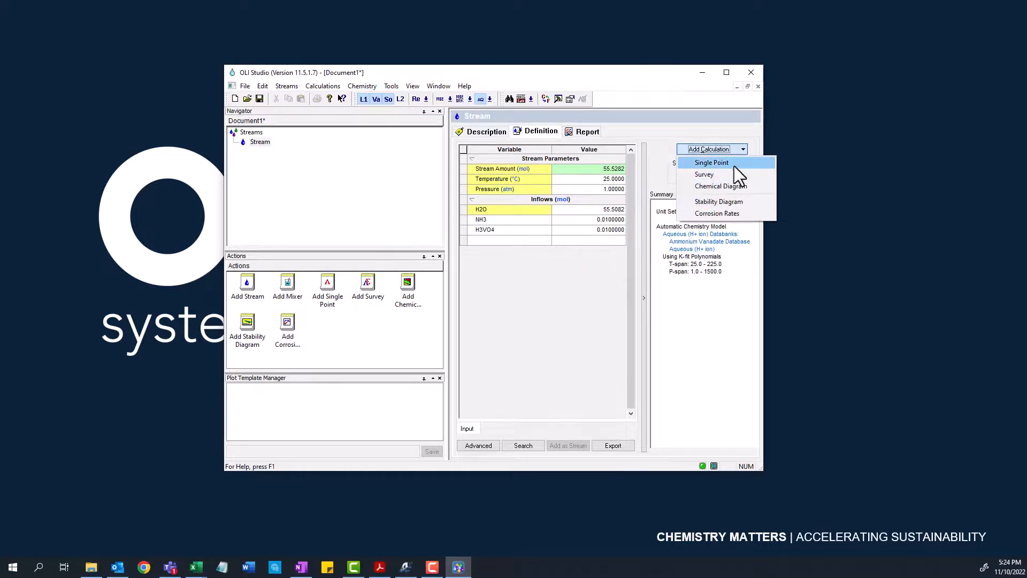
click(733, 163)
click(704, 180)
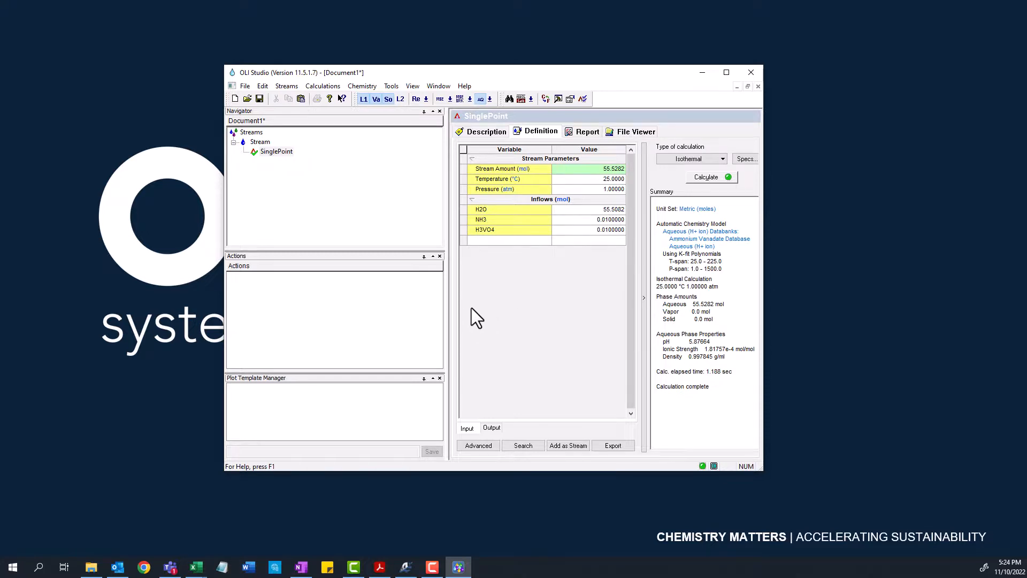
mouse_move(493, 225)
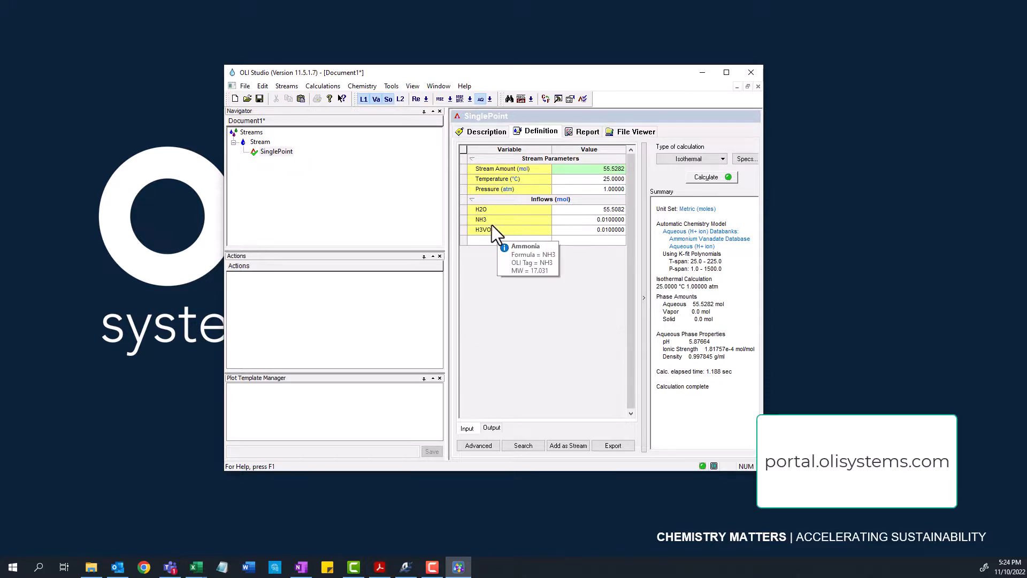